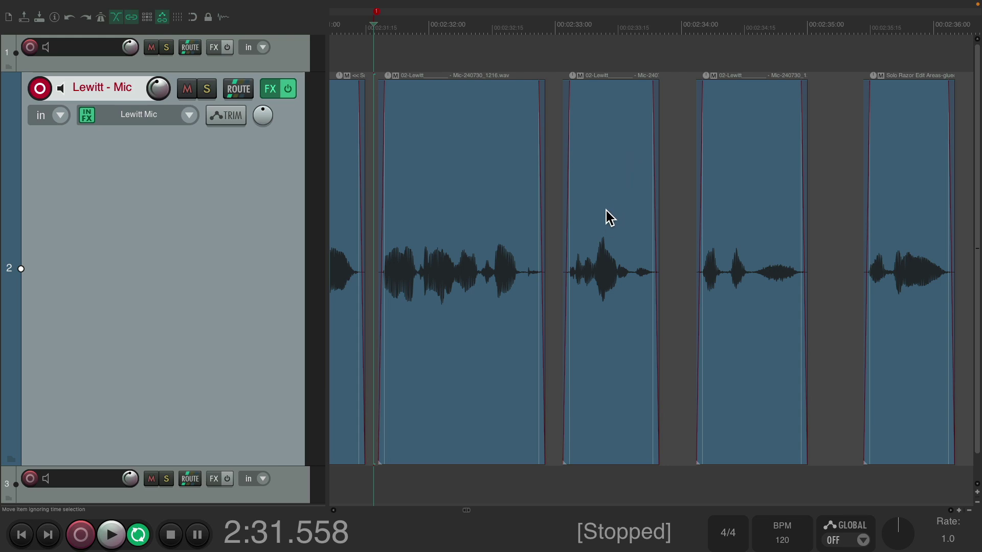
Play the narration section from the marker twice to review it.
key("space")
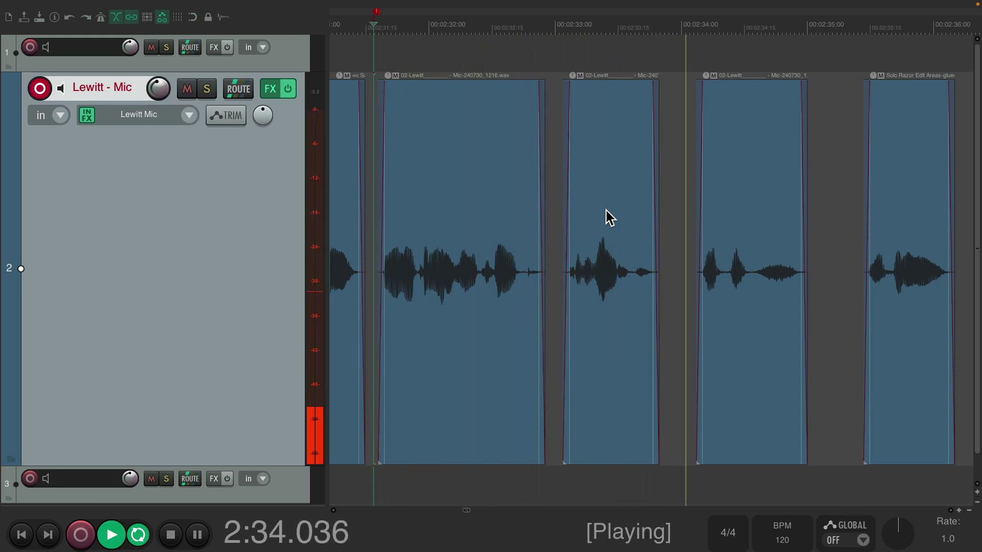
key("space")
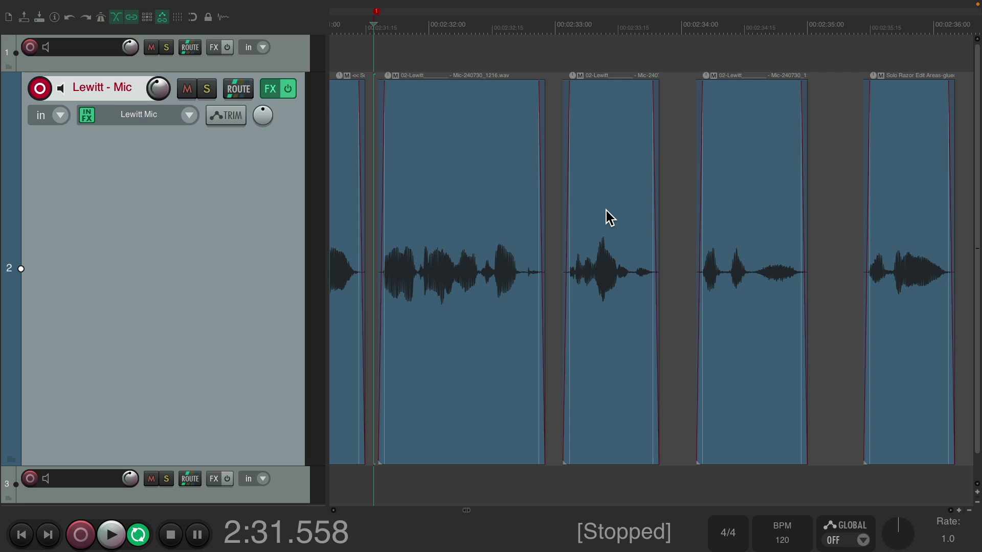
key("space")
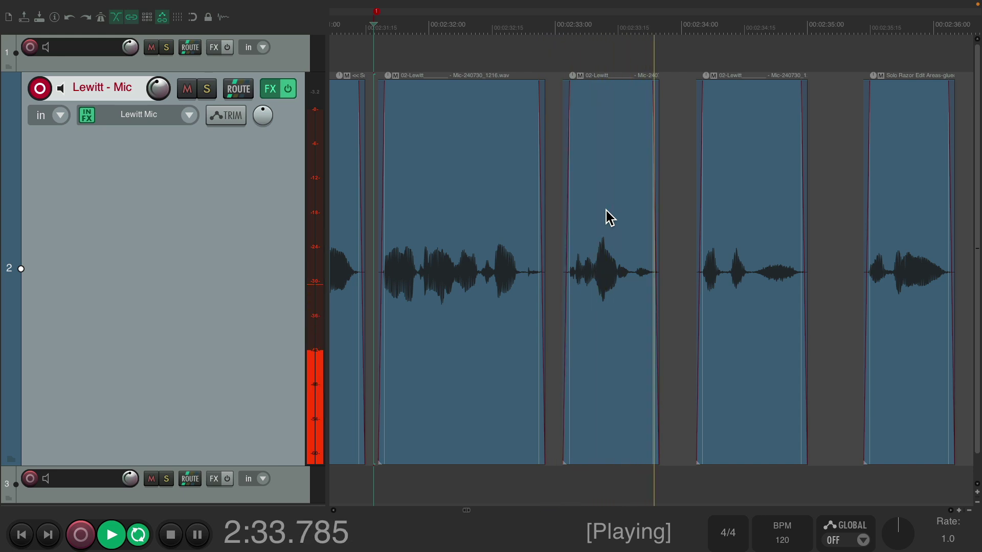
key("space")
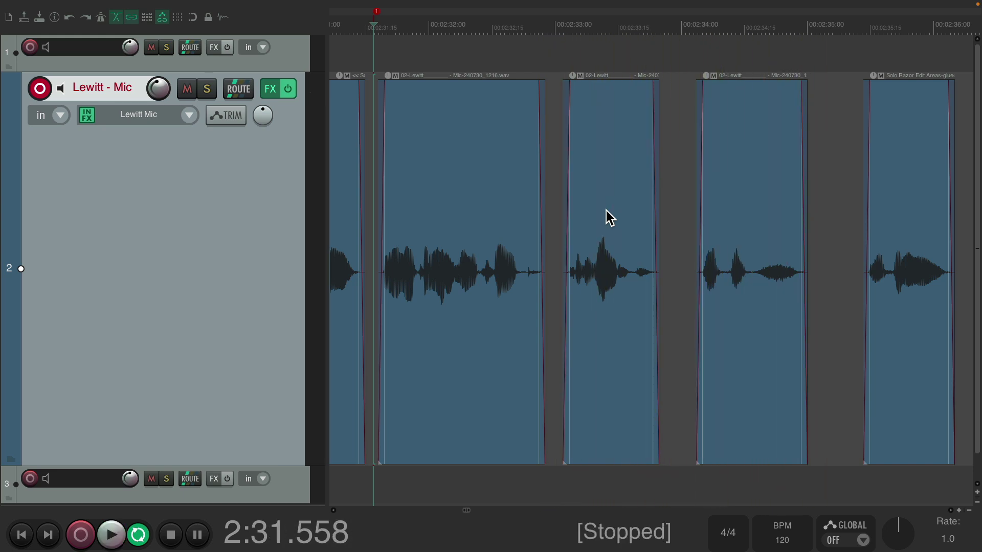
Delete the flubbed third narration clip and record a replacement take at 2:33.032.
left_click(602, 158)
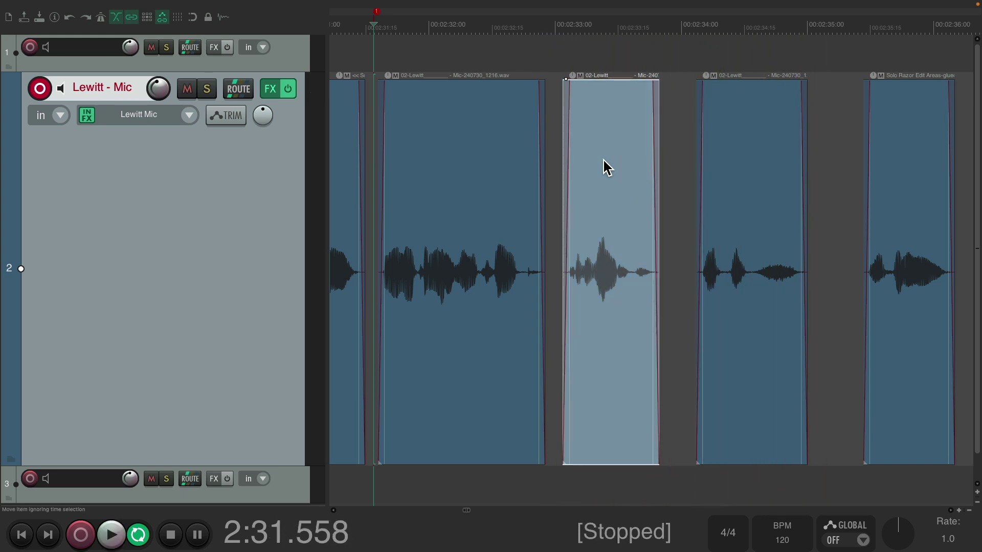
key("Delete")
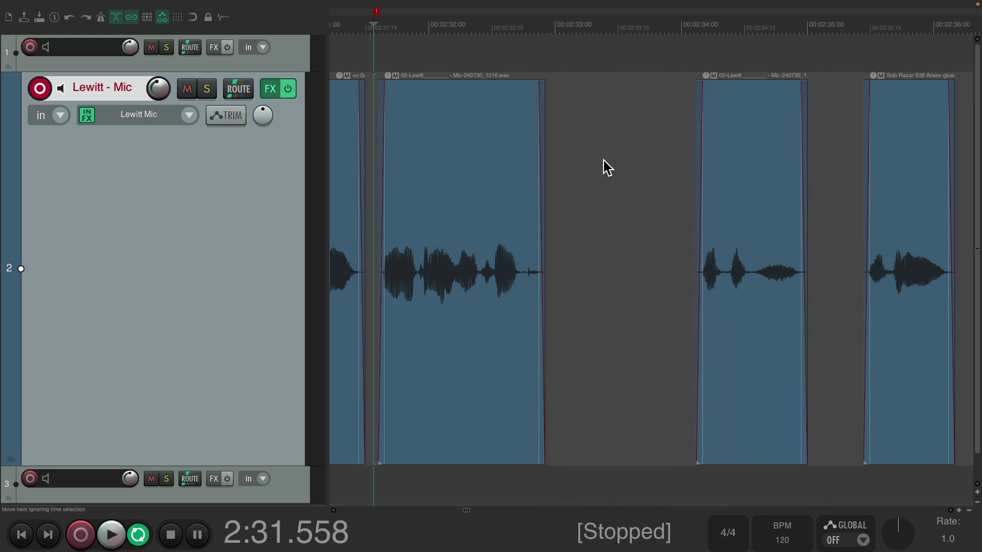
left_click(559, 250)
key("ctrl+r")
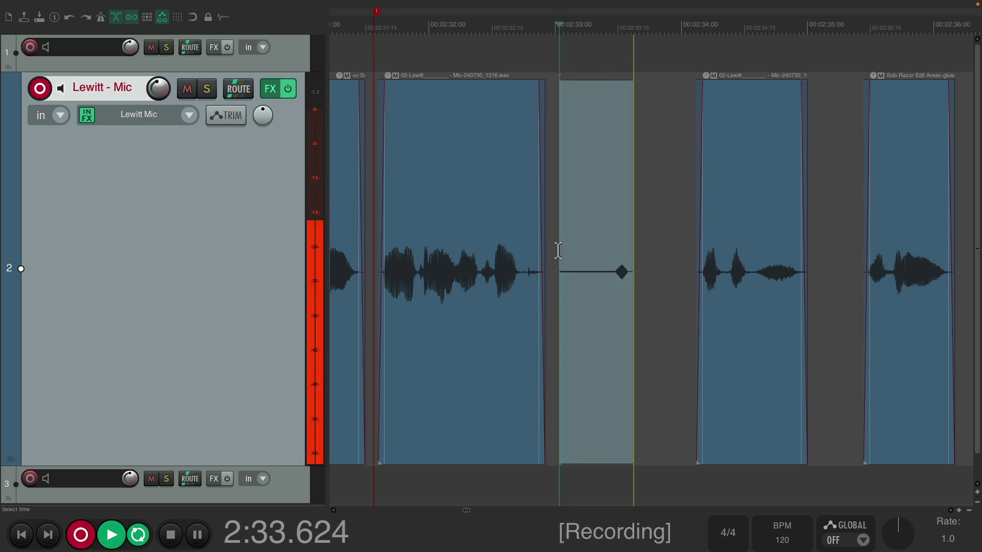
key("space")
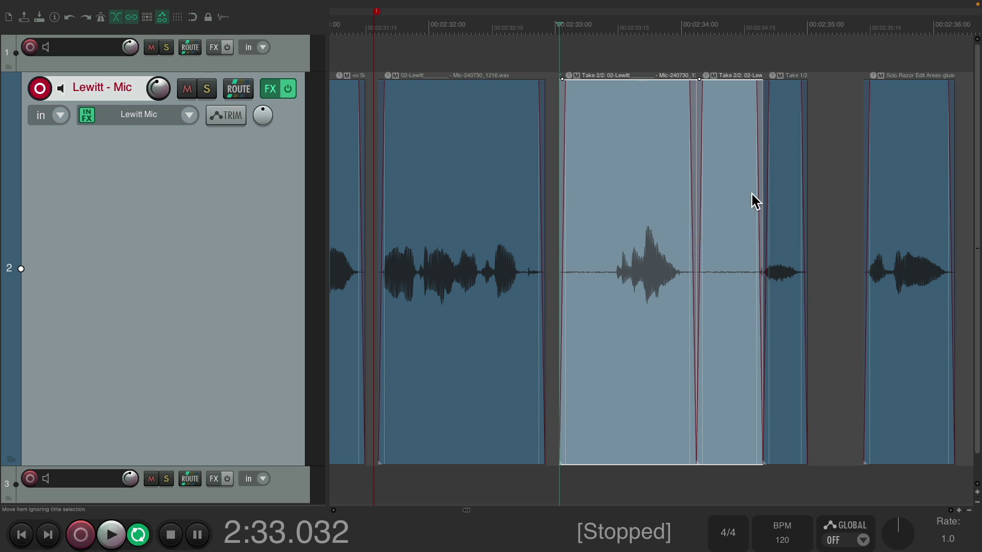
key("ctrl+z")
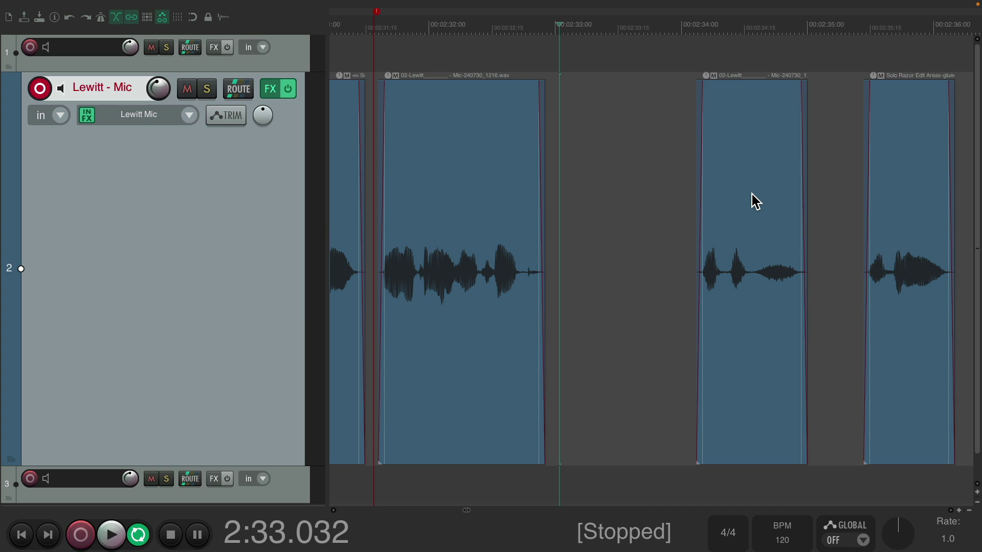
key("ctrl+r")
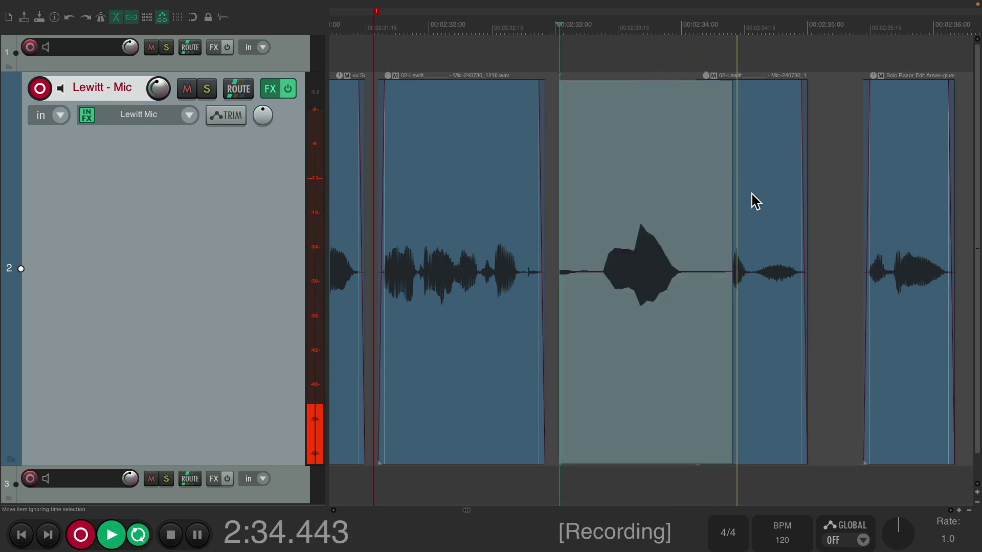
key("space")
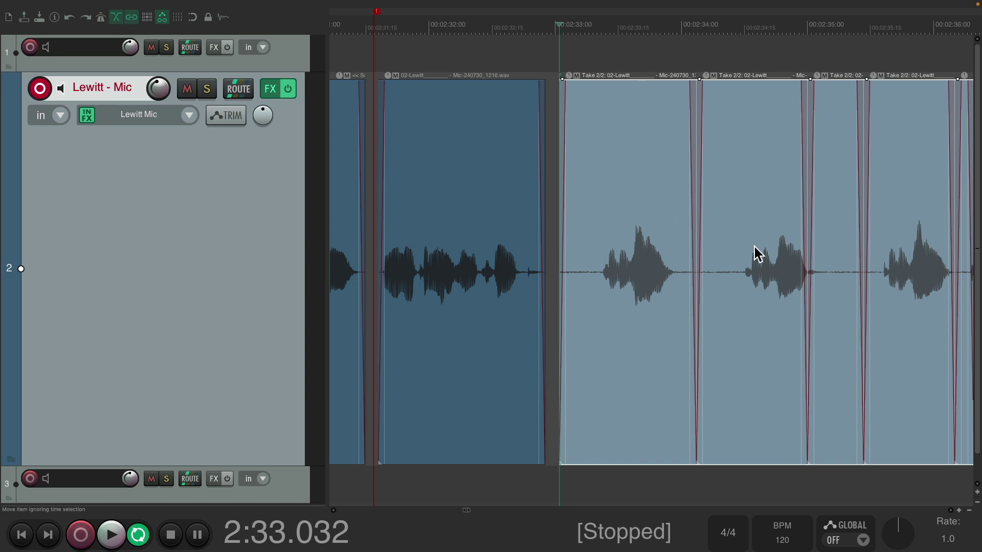
Try moving the fourth narration clip onto the last clip, then undo the move.
key("ctrl+shift+s")
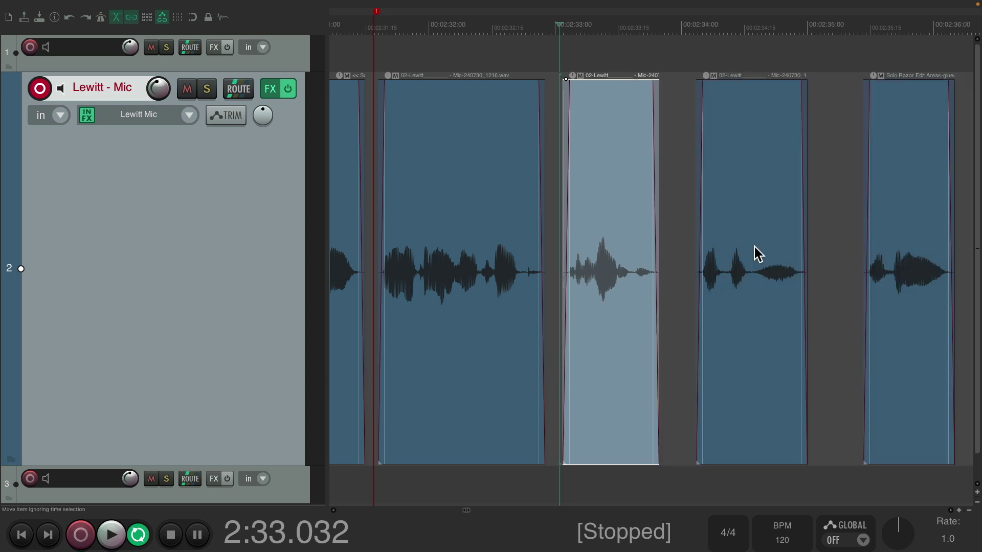
left_click(608, 143)
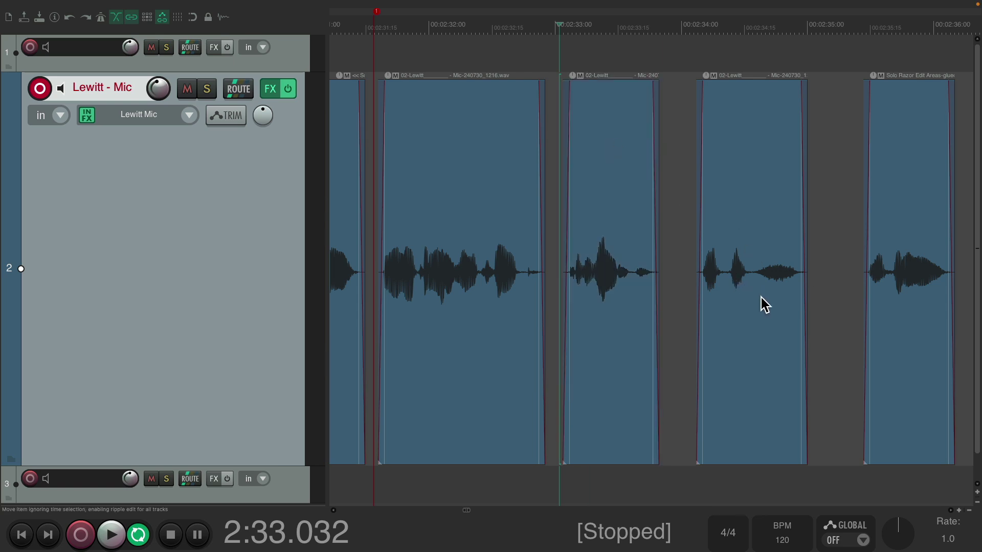
left_click_drag(746, 328, 904, 329)
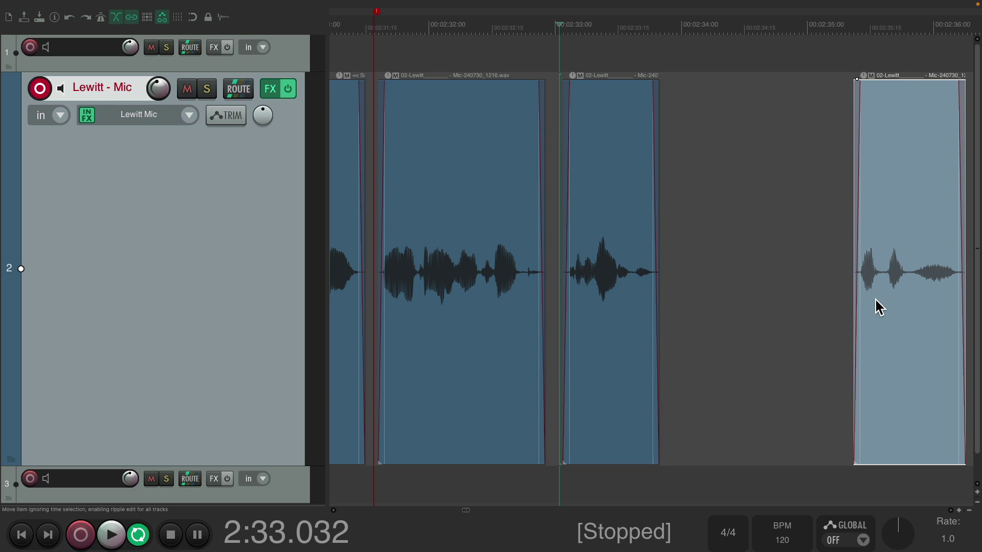
key("super+z")
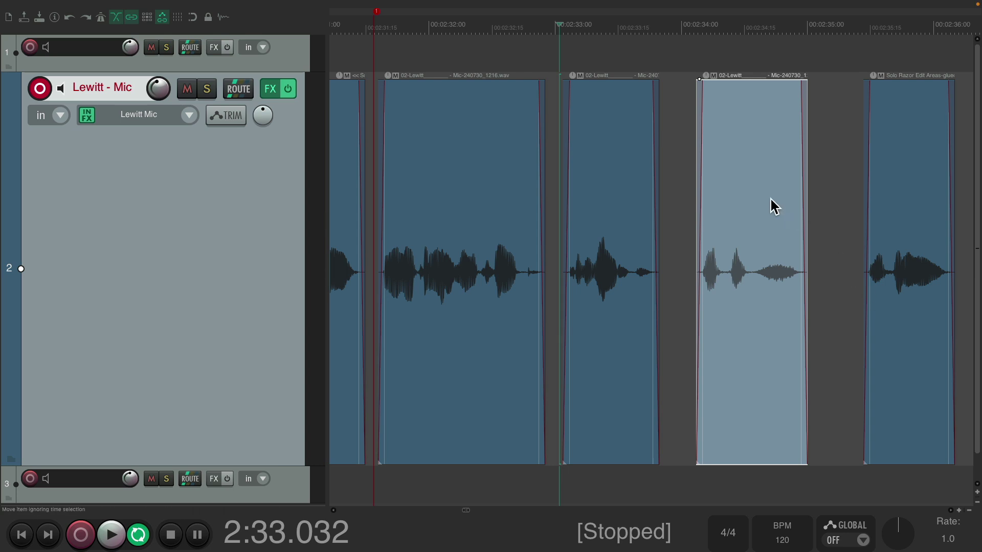
left_click(754, 190, "ctrl")
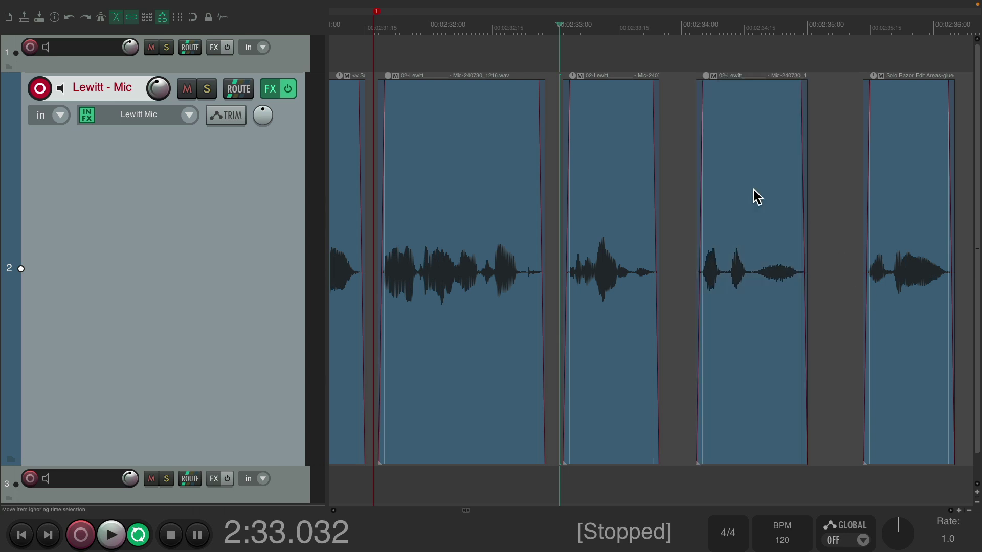
Zoom out to the whole project and back, then play from marker 1.
key("ctrl+Page_Down")
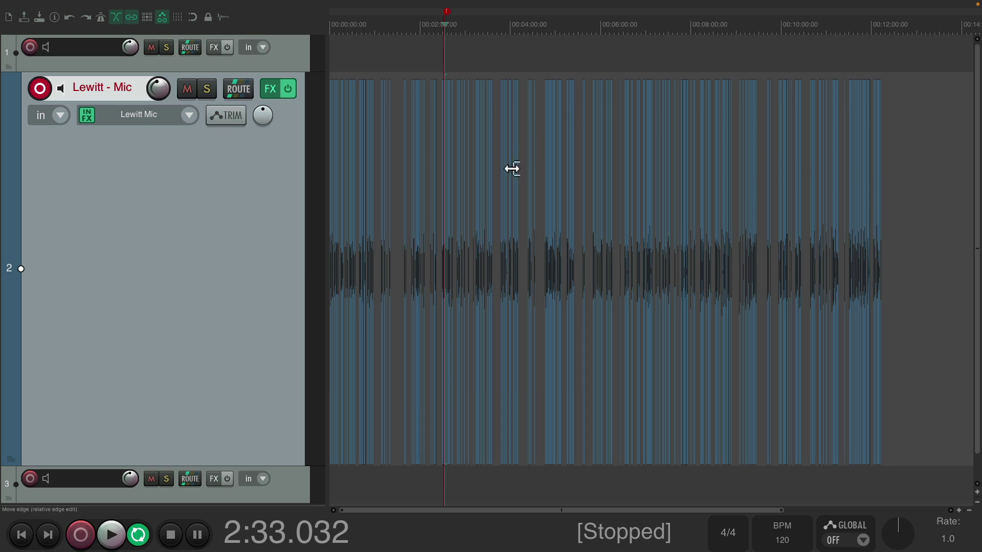
key("ctrl+Page_Down")
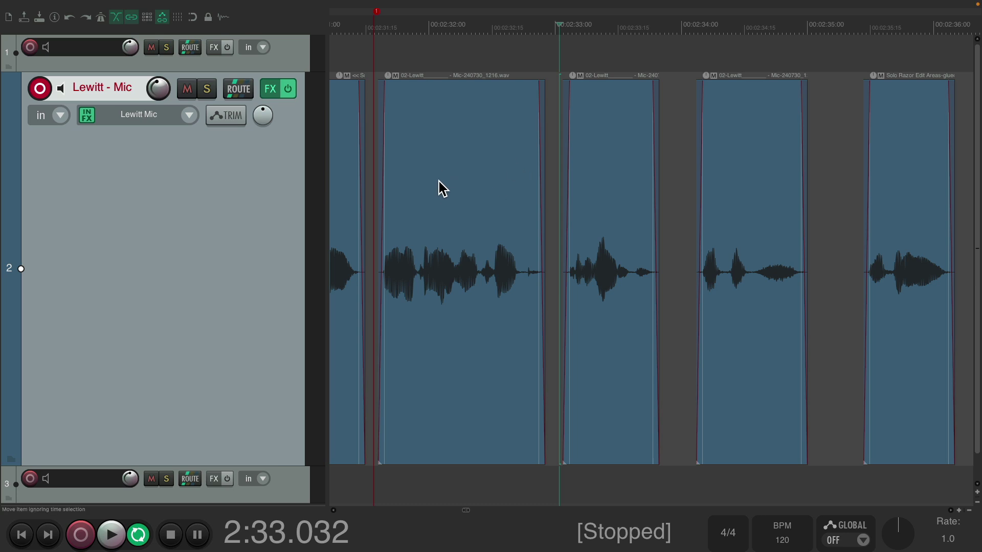
key("1")
key("space")
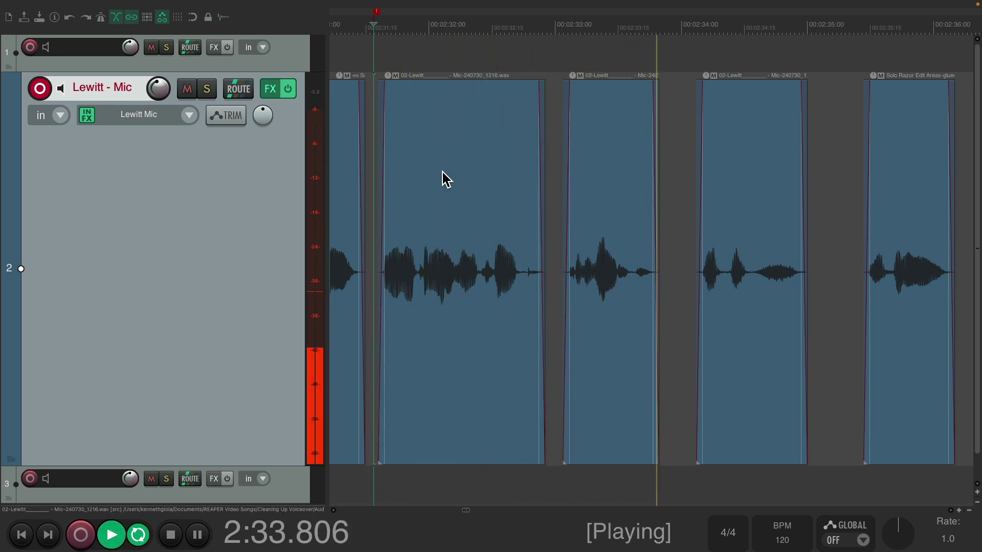
key("space")
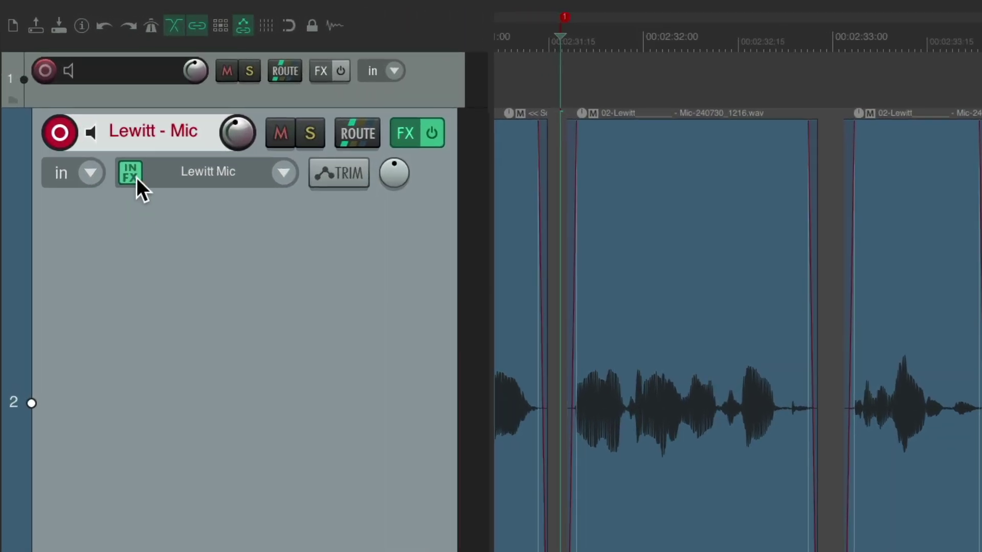
Open and close the track's input effects list, then mute and unmute the narration track.
right_click(135, 176)
mouse_move(137, 269)
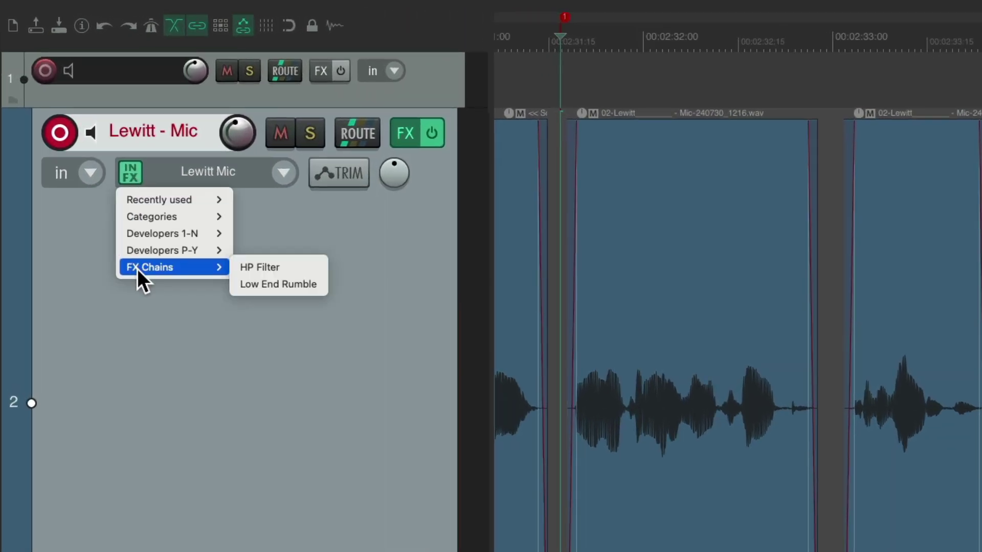
left_click(223, 293)
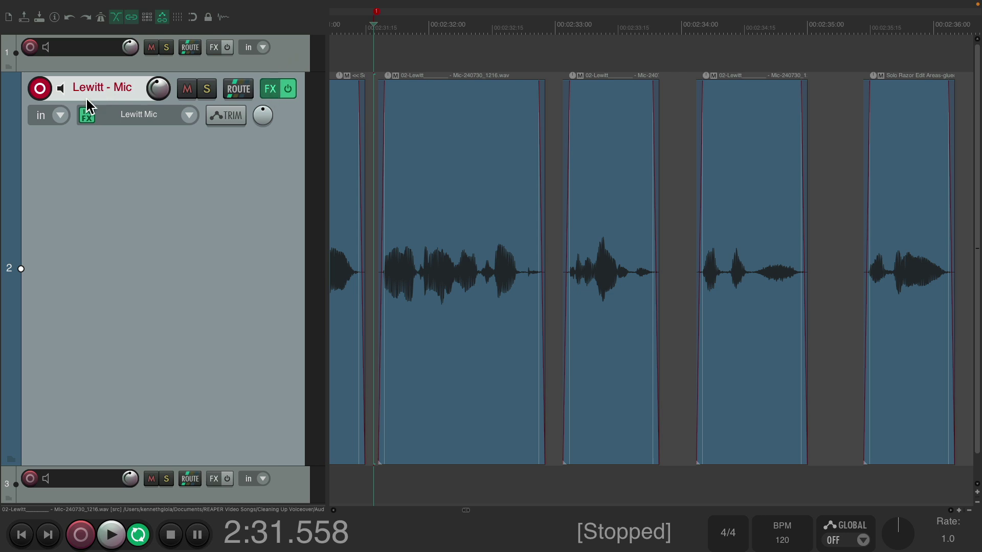
left_click(186, 90)
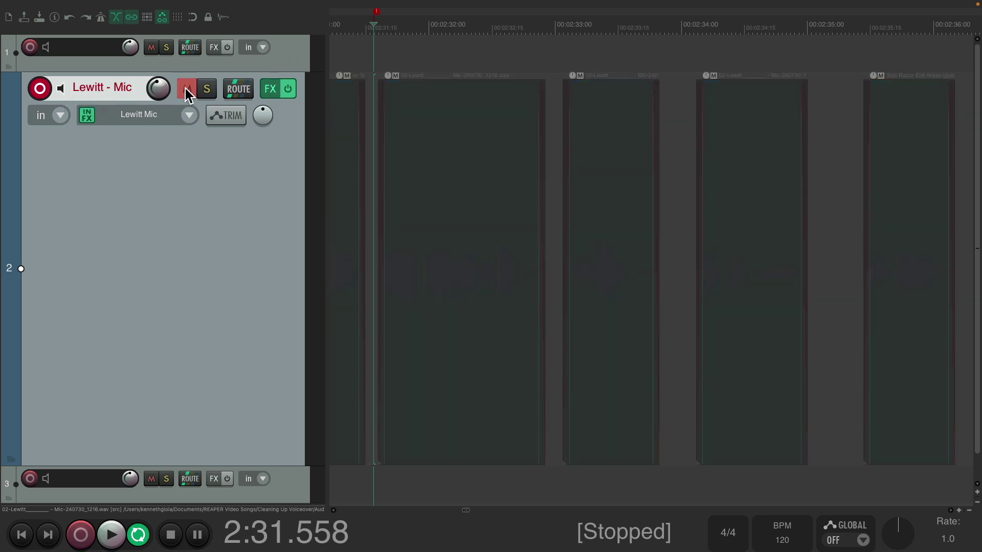
left_click(186, 89)
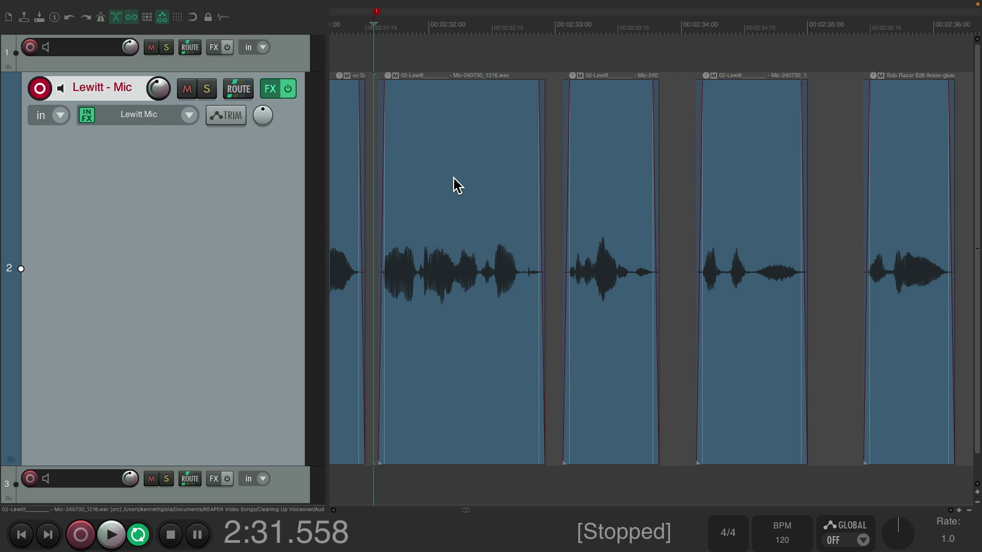
Switch the Lewitt - Mic track to fixed item lanes and add an empty lane 2 below.
right_click(273, 164)
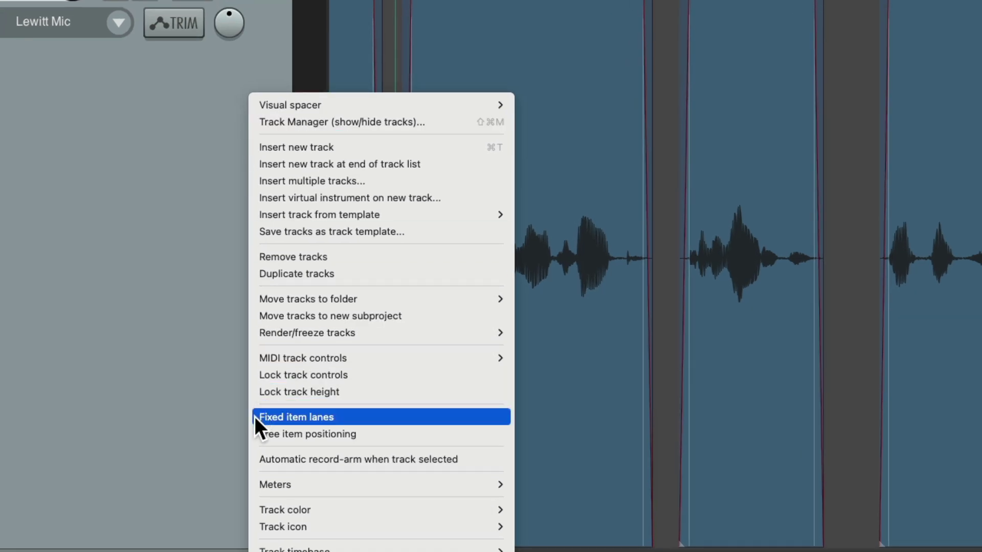
left_click(259, 418)
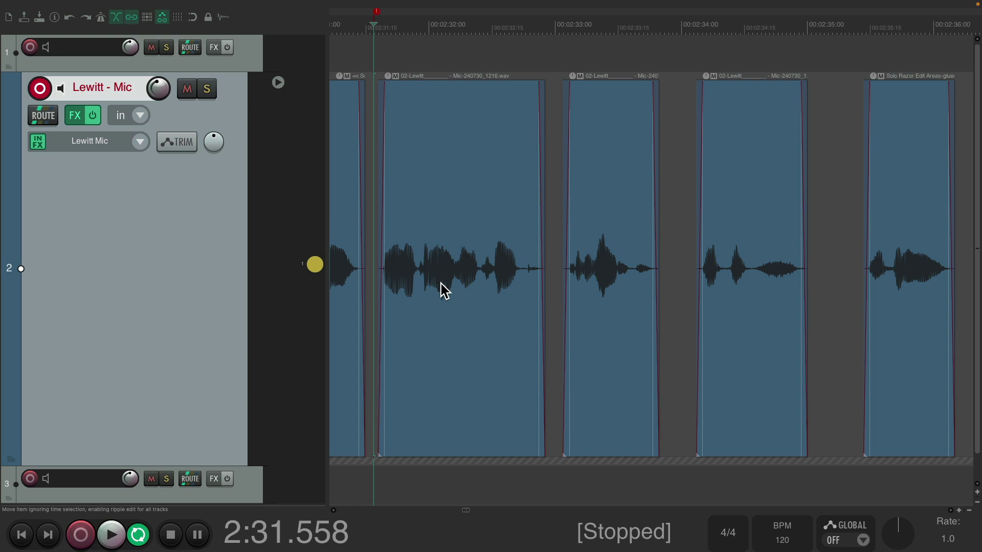
right_click(316, 265)
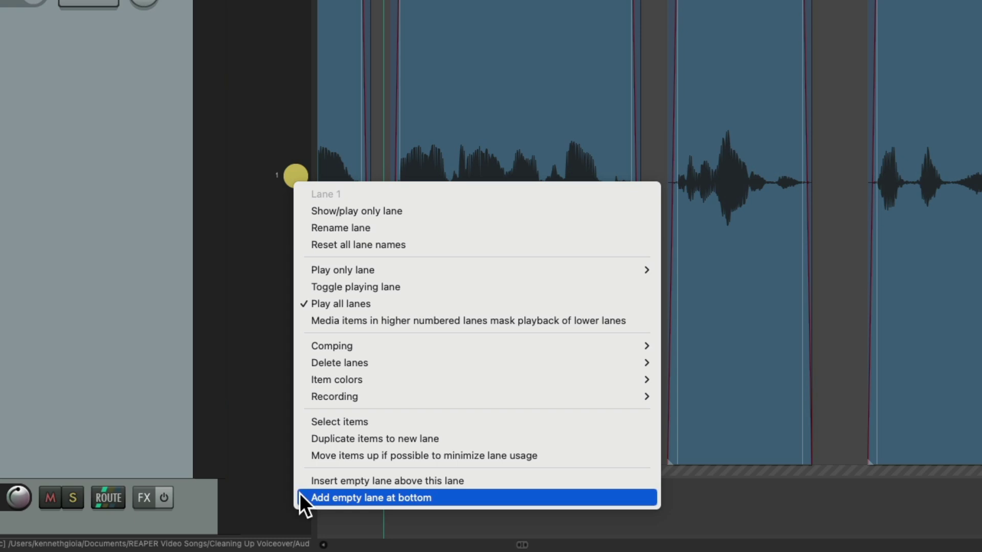
left_click(358, 497)
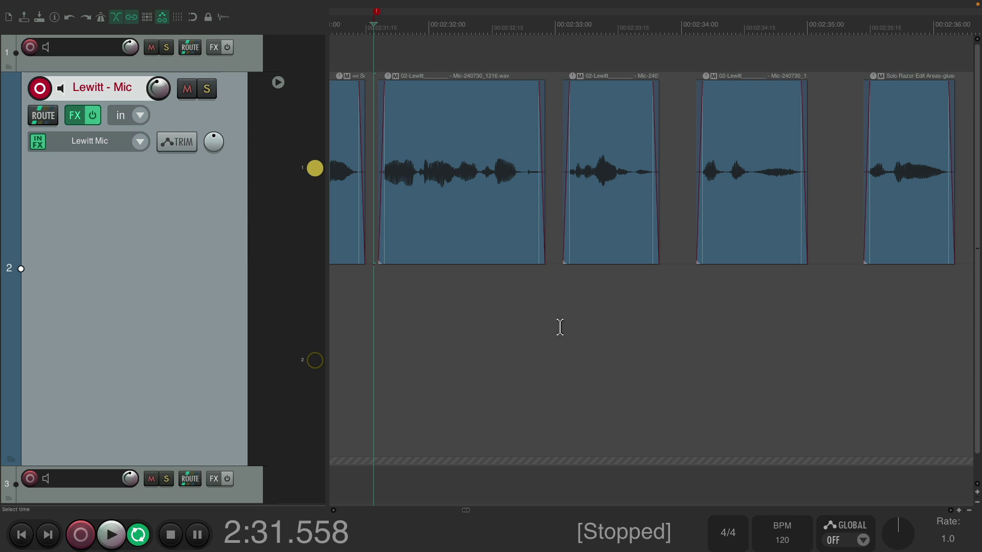
Record a new take into lane 2, trim it to one phrase, and slide it to 2:33:01.
left_click(314, 360)
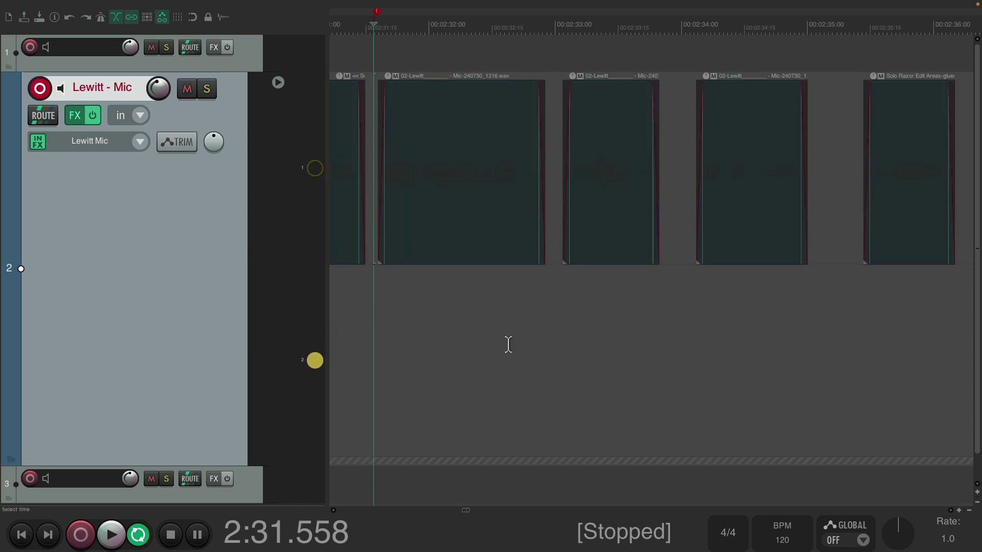
key("ctrl+r")
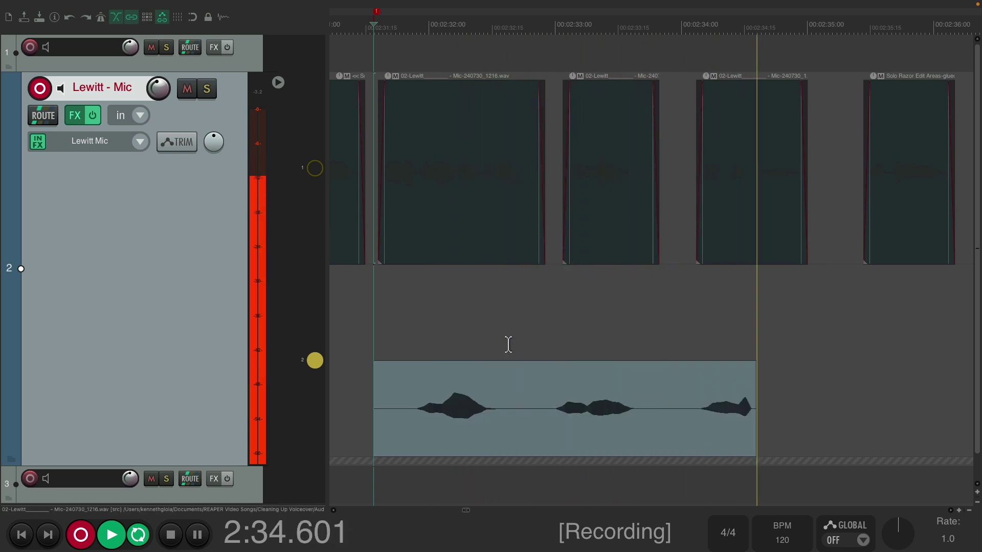
key("space")
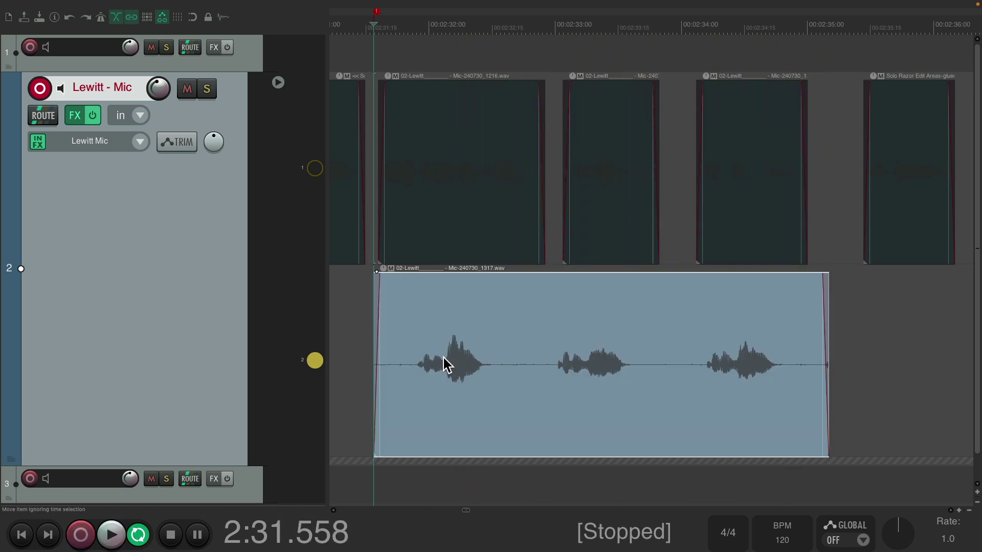
left_click_drag(376, 390, 691, 375)
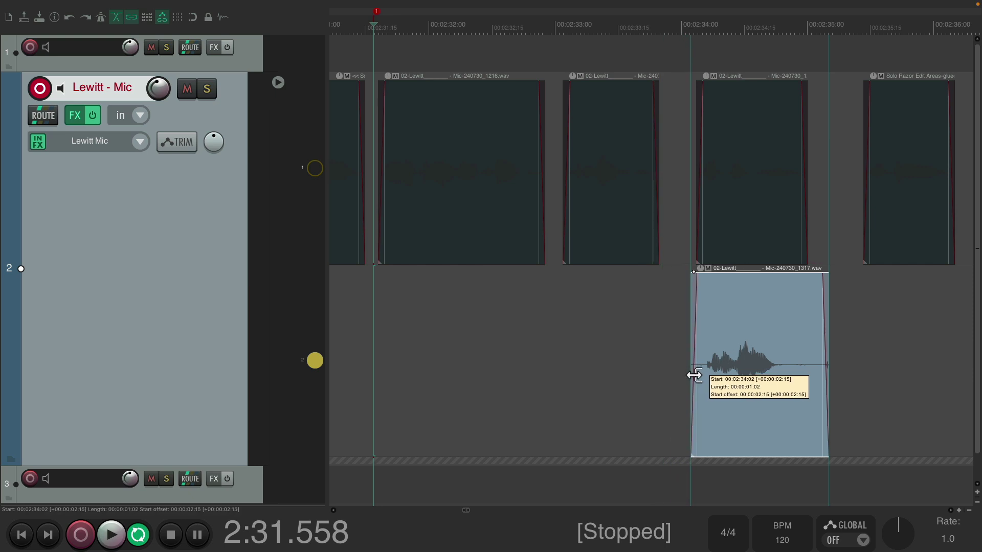
left_click_drag(829, 378, 786, 379)
left_click_drag(746, 316, 607, 309)
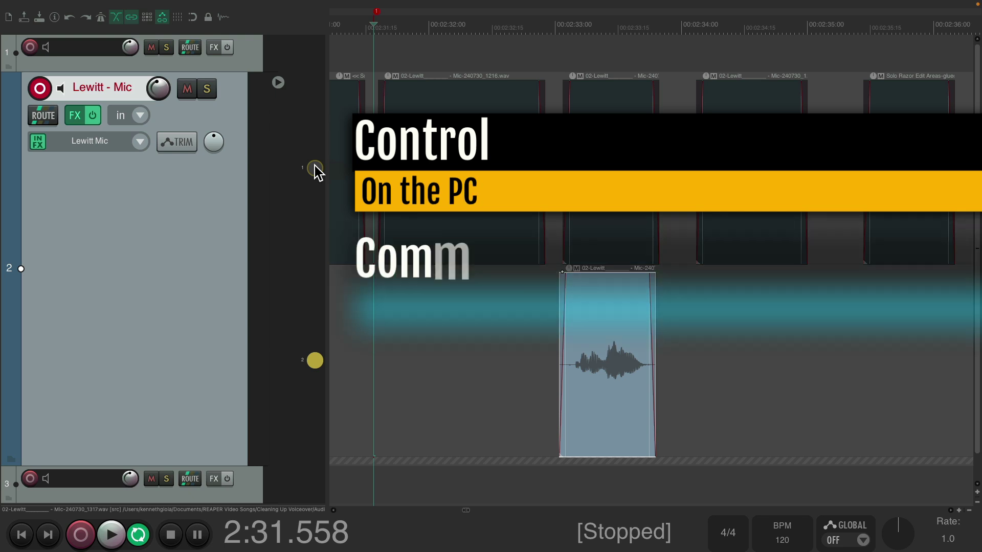
Reactivate lane 1, nudge the new take, delete the flubbed third clip, and play back the passage.
left_click(315, 168)
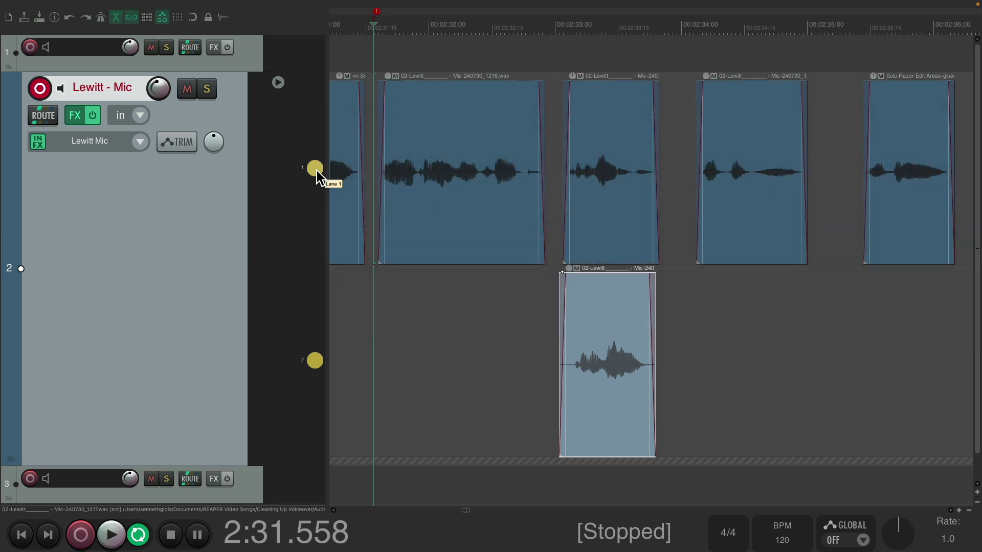
left_click_drag(609, 305, 604, 202)
left_click(602, 126)
key("Delete")
key("space")
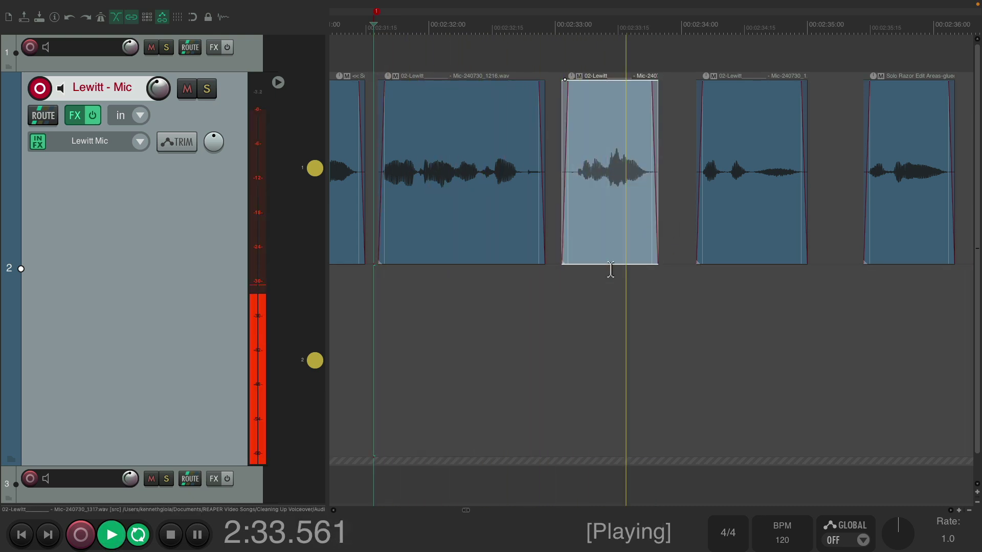
key("space")
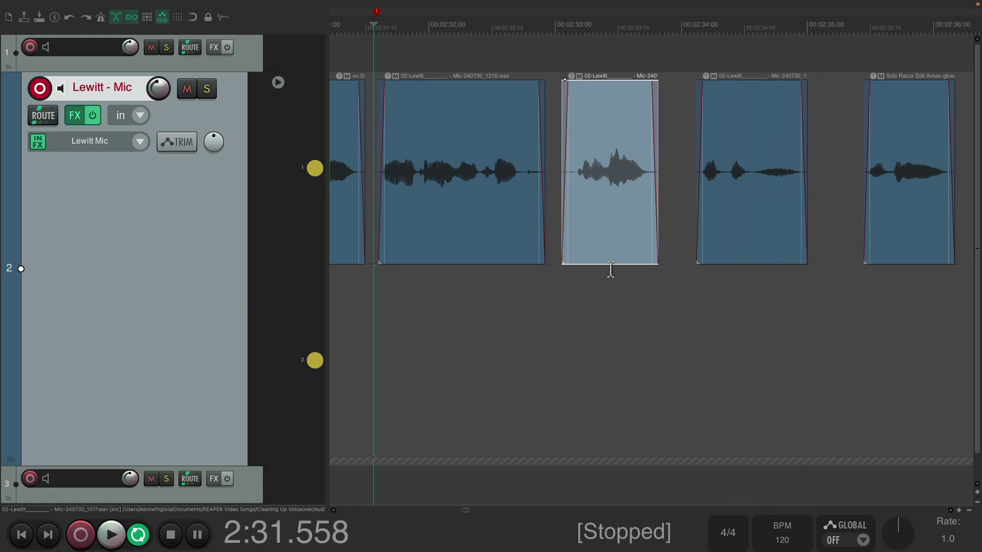
left_click(610, 269)
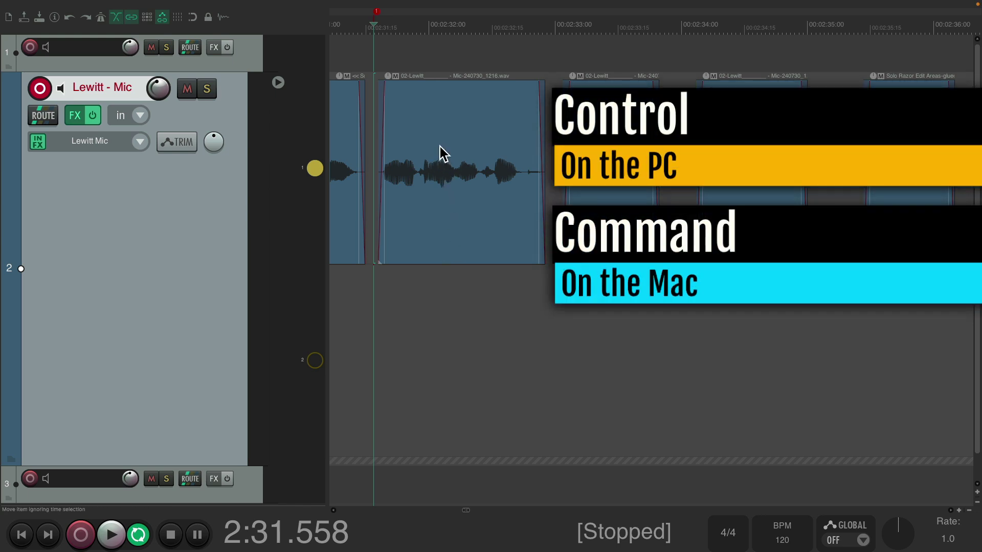
Copy the second clip into lane 2 at 2:31:17, make lane 2 play, and start playback before it.
left_click_drag(443, 153, 445, 330)
left_click(315, 361)
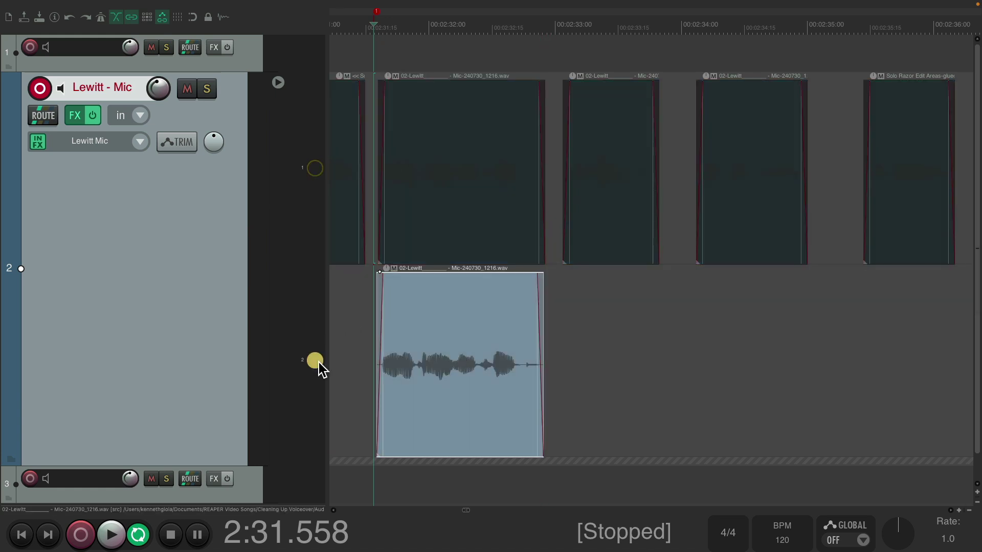
left_click(363, 362)
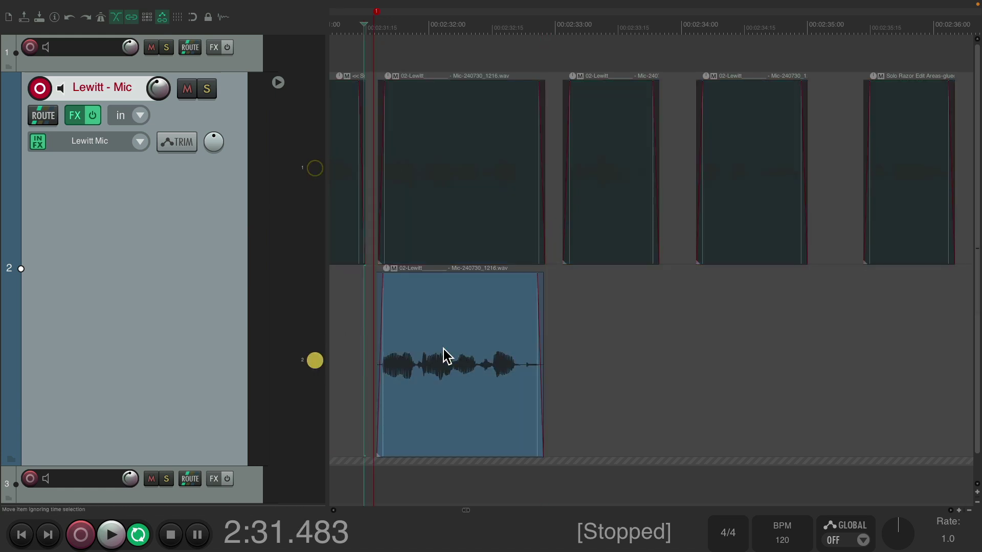
key("space")
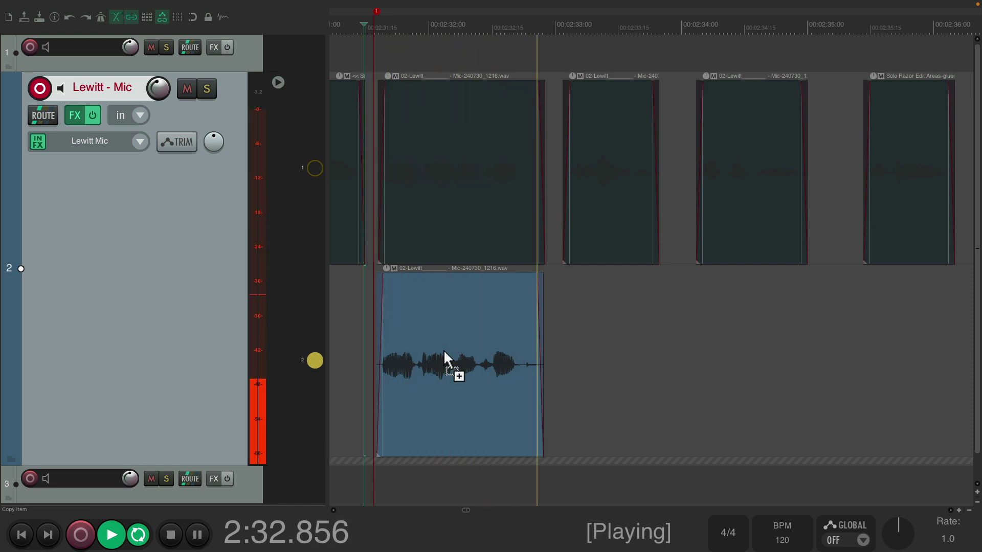
Punch in a replacement take in lane 2 and trim it to one phrase at 2:33:01.
key("super+r")
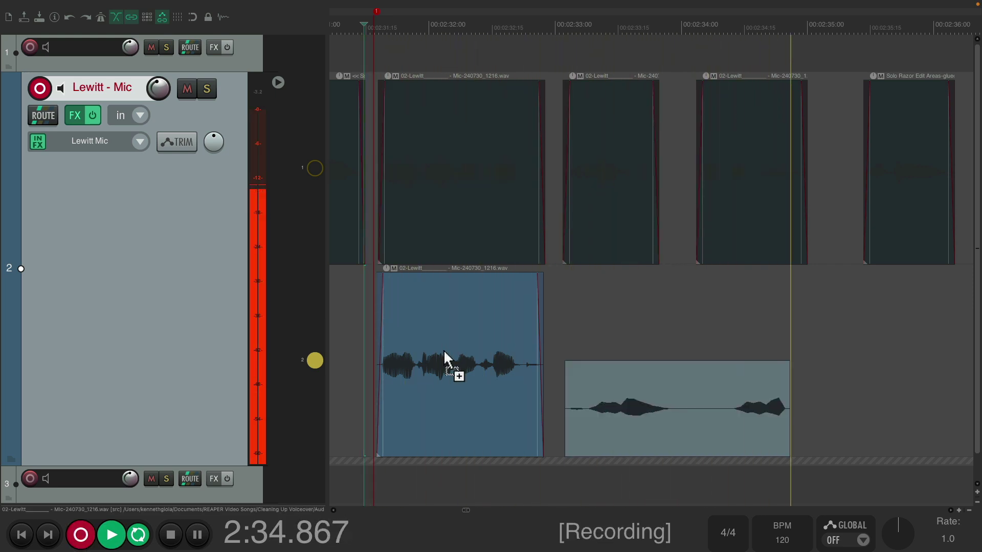
key("space")
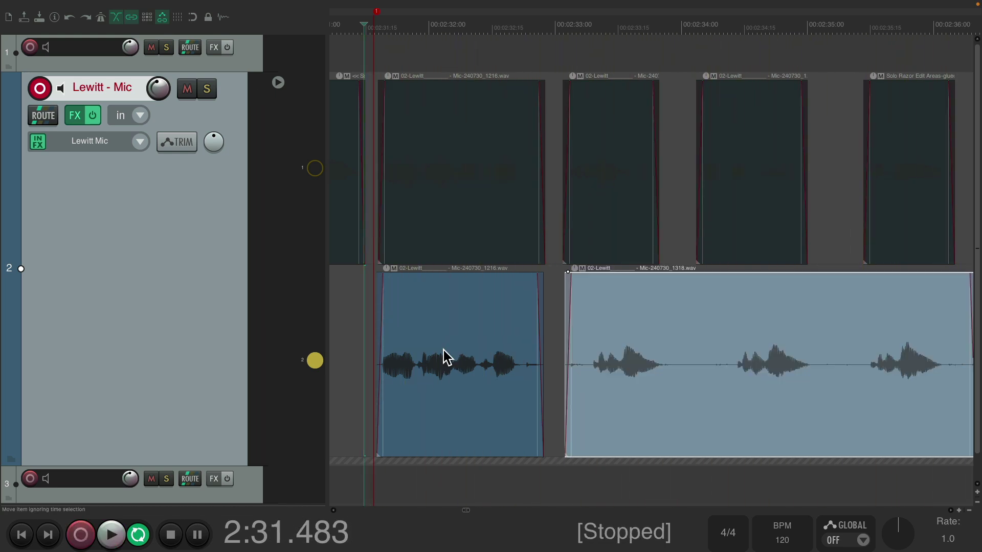
left_click_drag(566, 381, 726, 381)
left_click_drag(754, 351, 617, 358)
left_click_drag(824, 361, 632, 341)
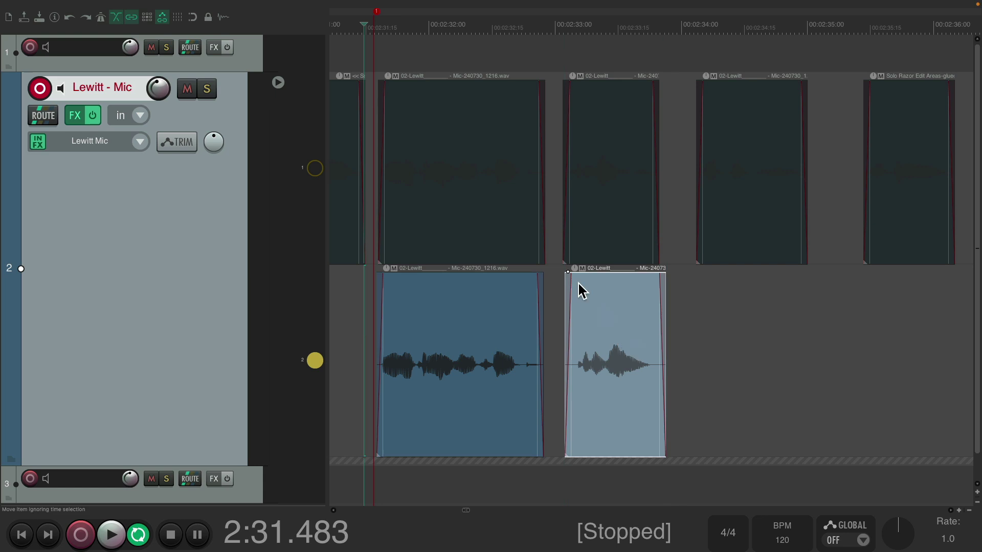
Make lane 1 the playing lane and delete the copied clip and the old third clip.
left_click(315, 168)
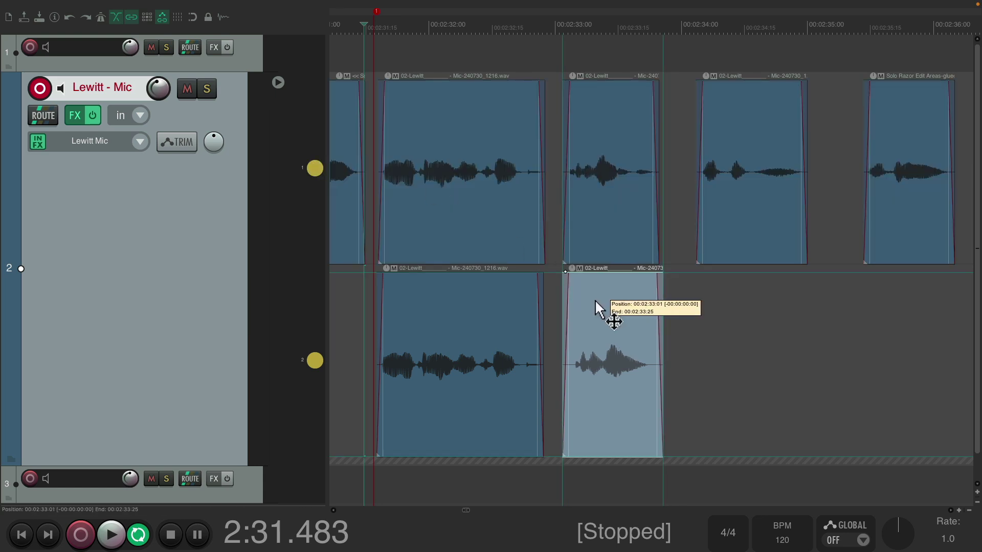
left_click(471, 312)
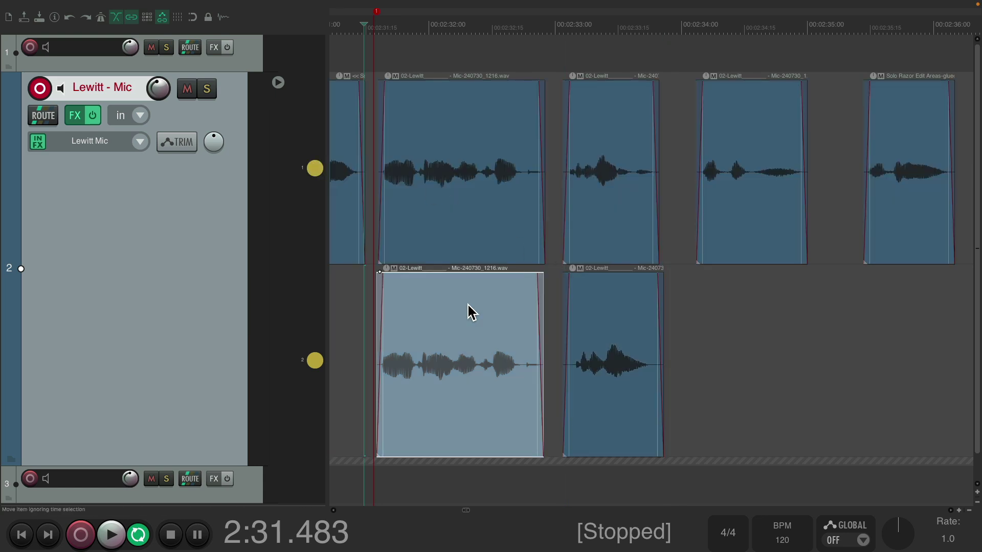
key("Delete")
left_click(612, 135)
key("Delete")
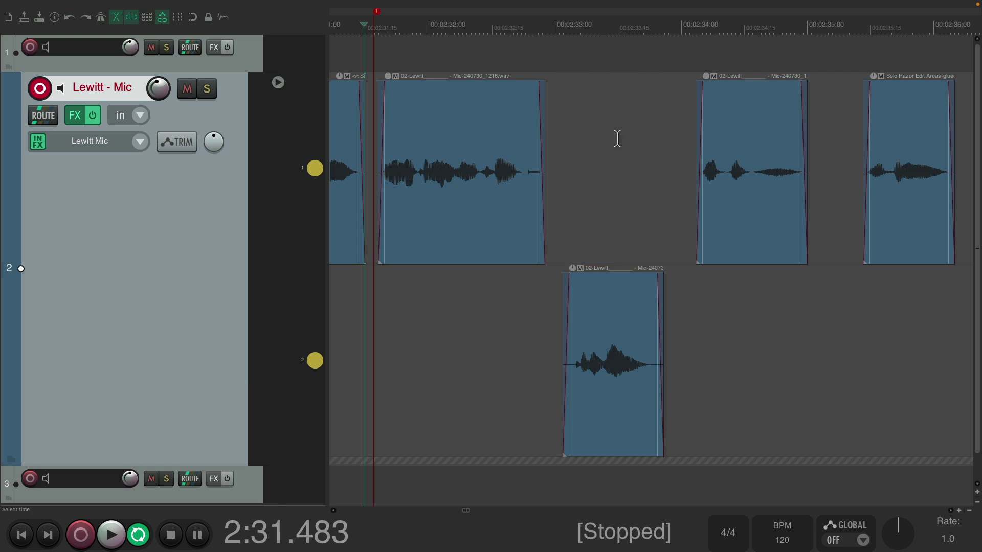
Drag the new take up into lane 1's empty third slot and play the passage back.
left_click_drag(609, 300, 623, 255)
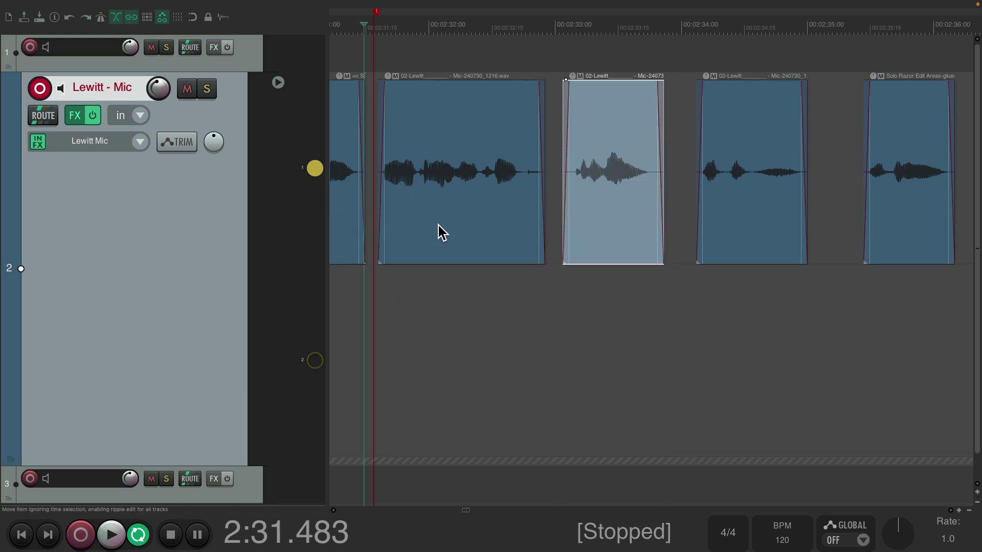
key("space")
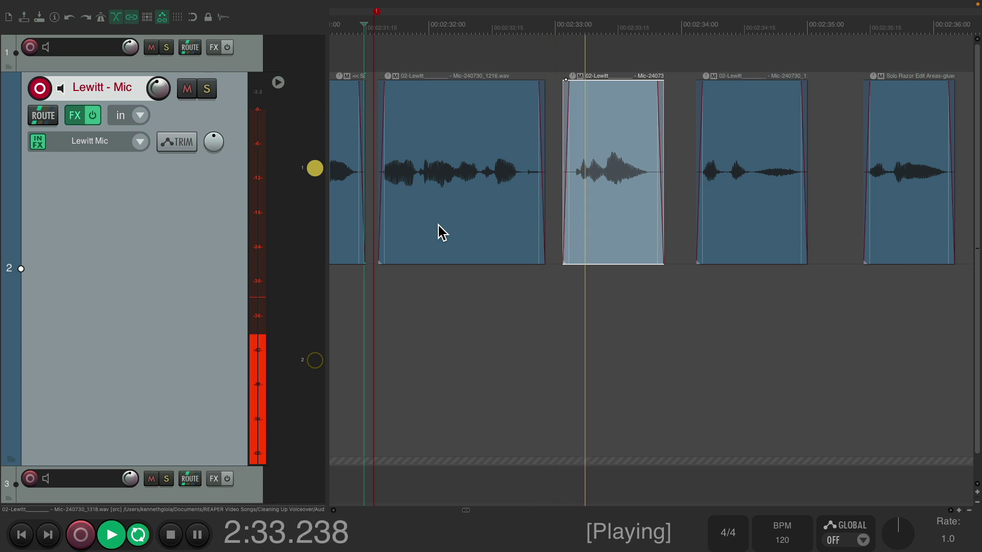
key("space")
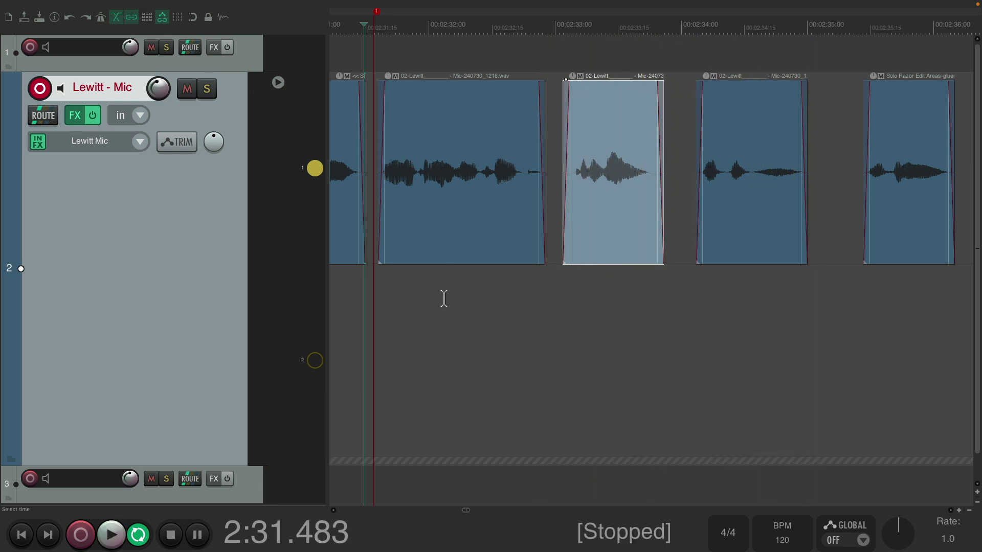
right_click(312, 364)
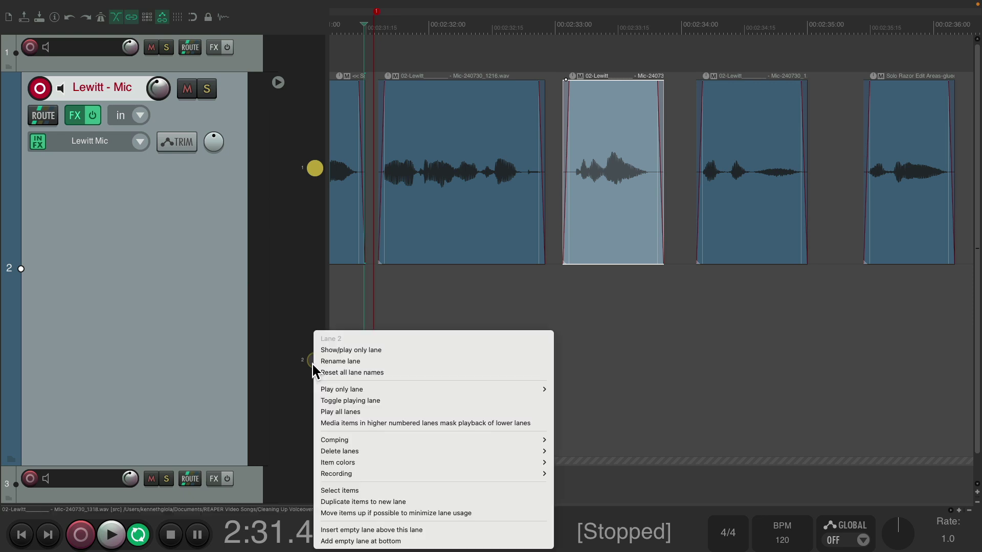
mouse_move(302, 401)
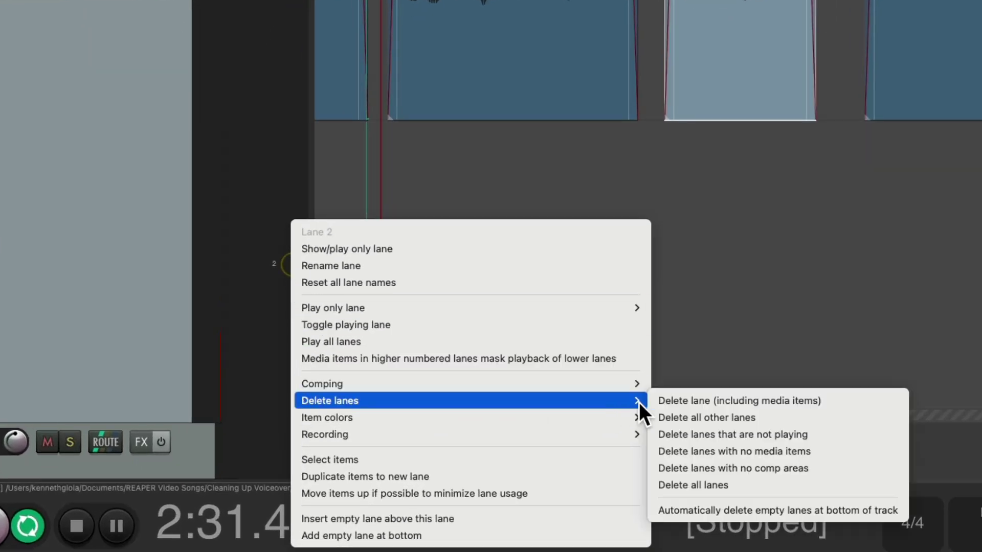
left_click(655, 401)
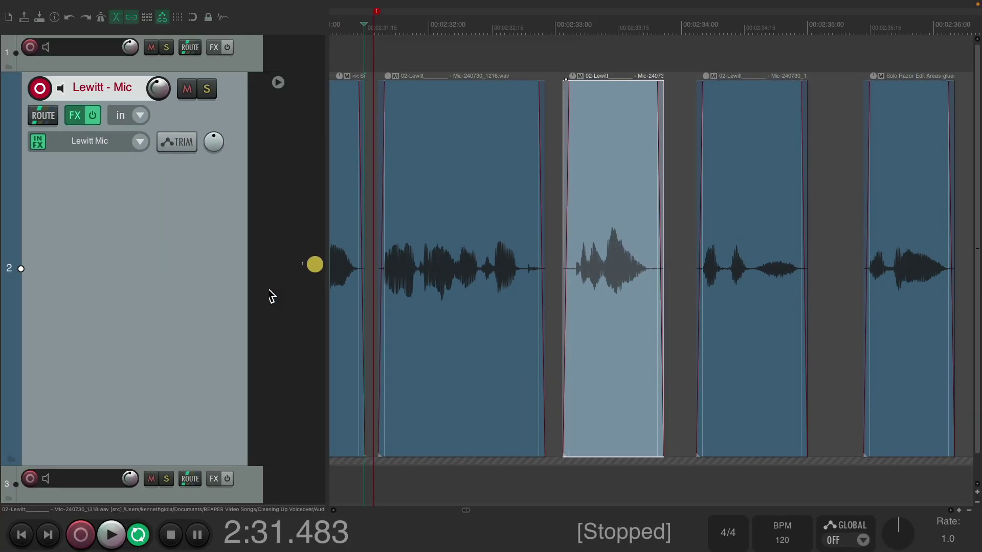
right_click(221, 271)
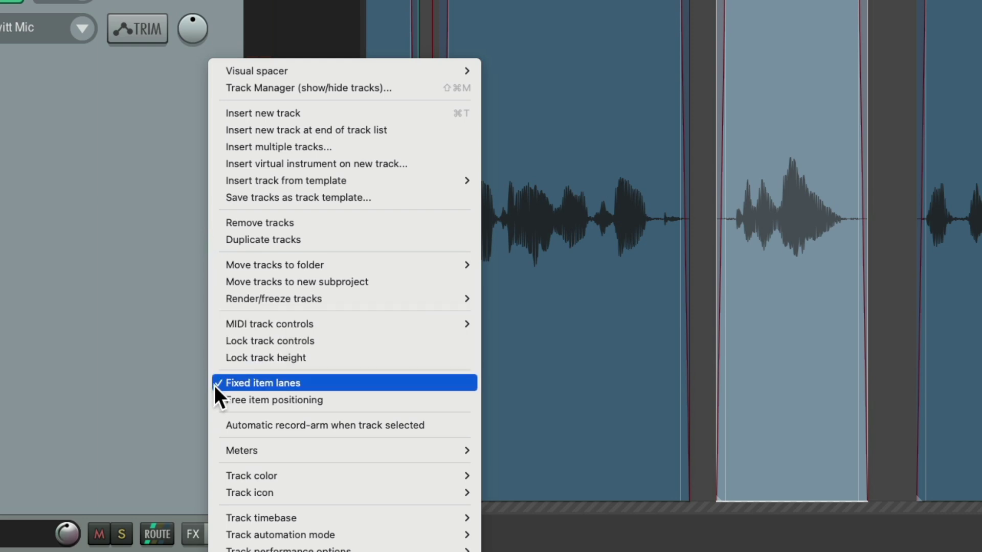
left_click(214, 385)
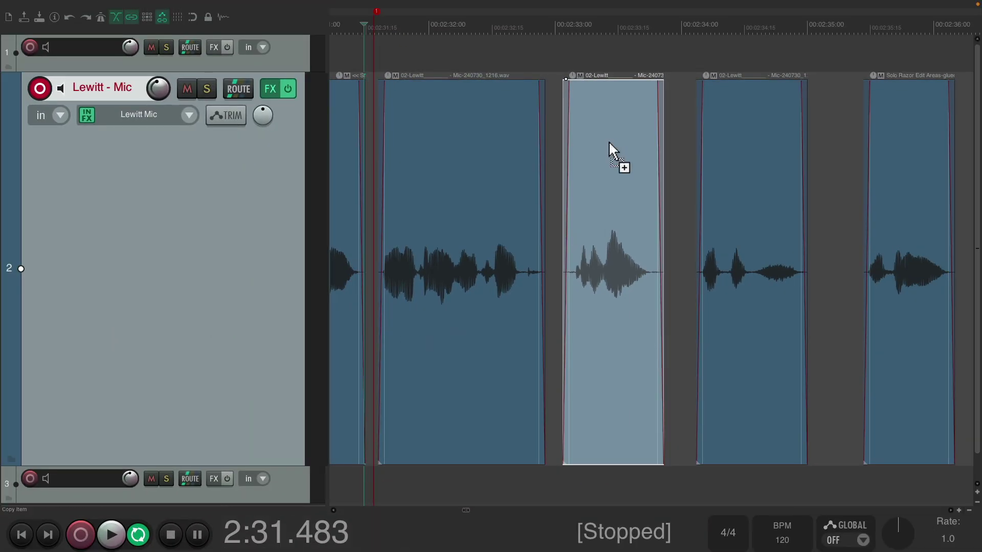
Play the flubbed line, then enable fixed item lanes and add an empty lane 2.
key("space")
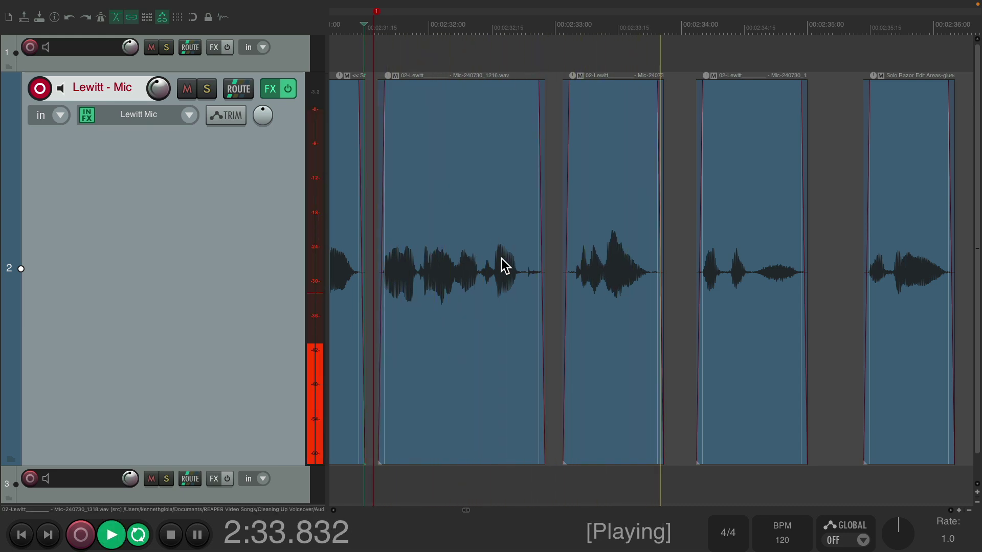
key("space")
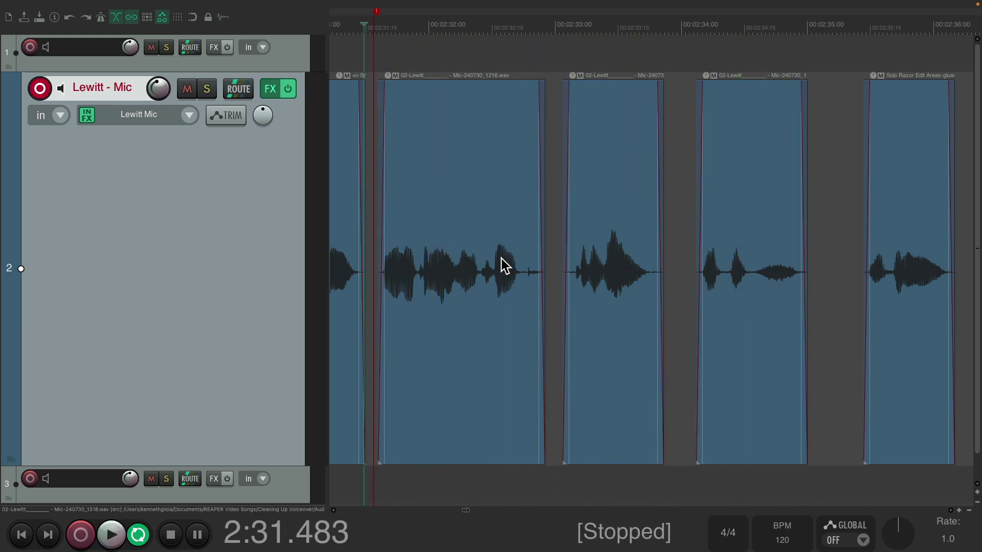
right_click(216, 199)
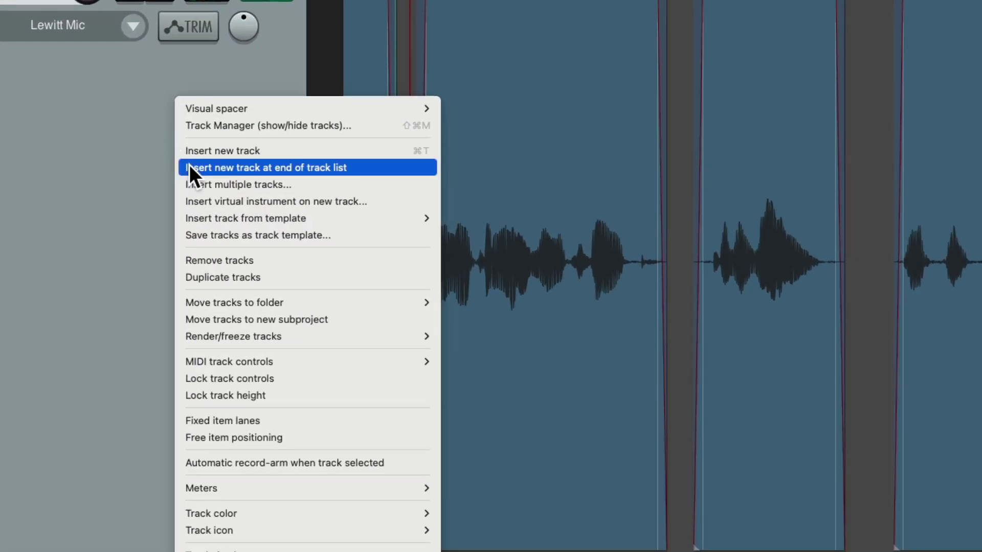
left_click(180, 420)
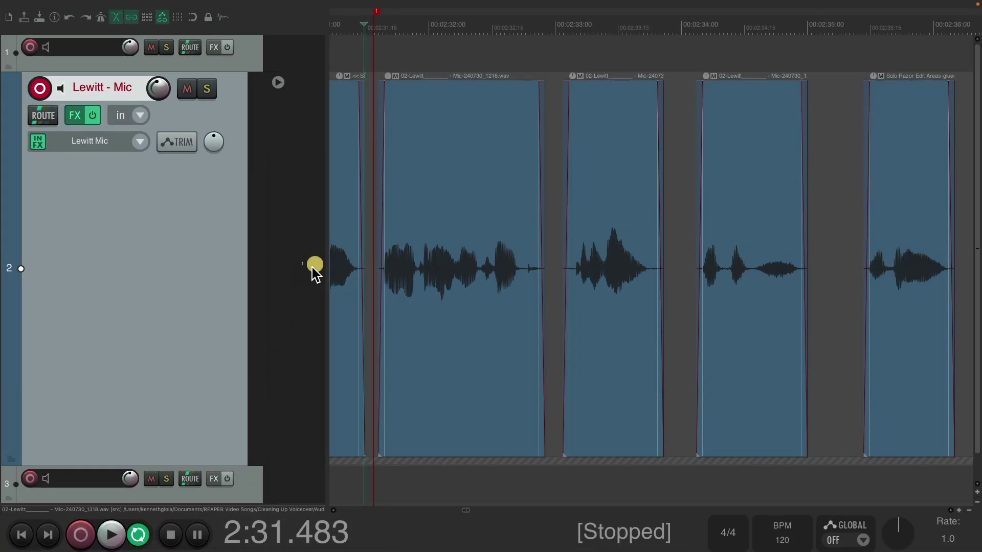
right_click(314, 267)
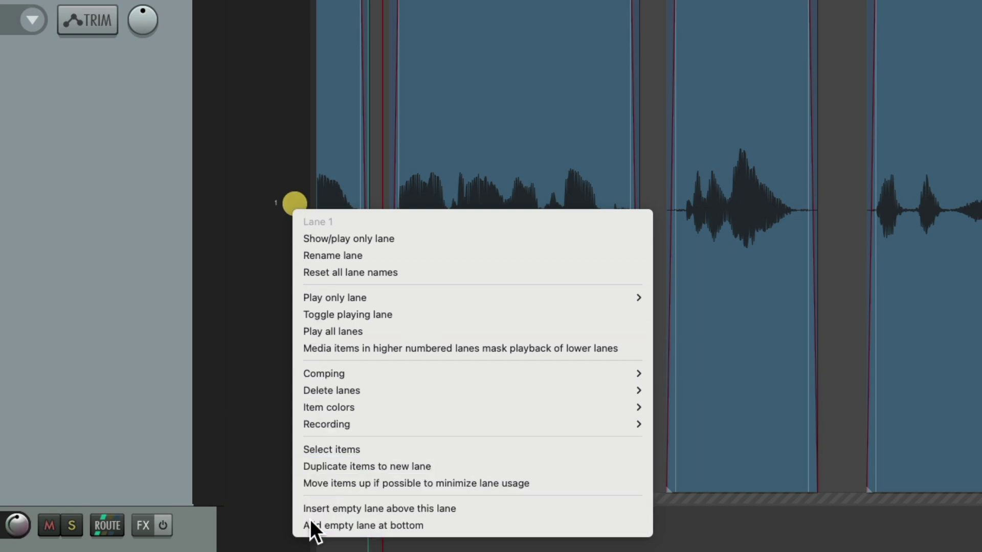
left_click(312, 523)
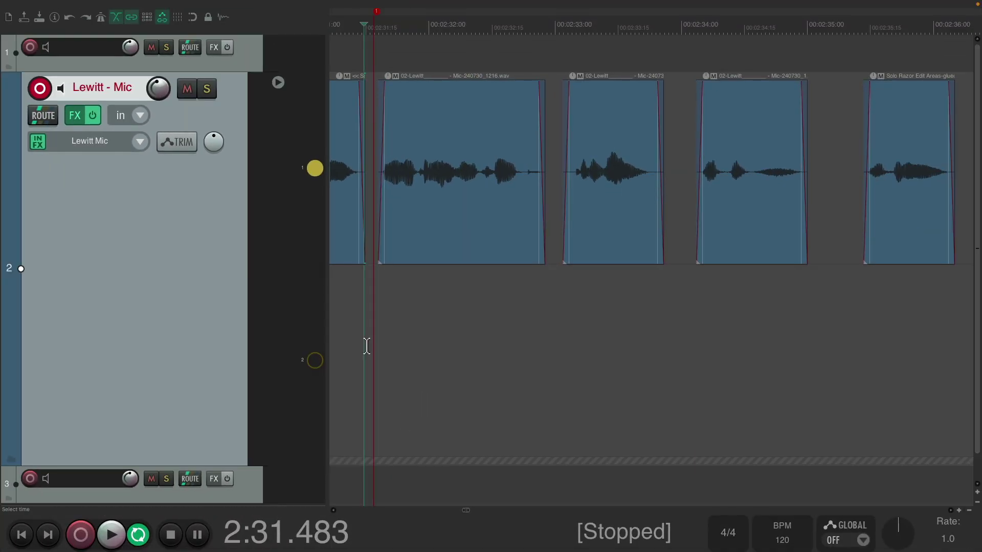
Make lane 2 the playing lane and start recording a retake near 2:33.
left_click(315, 361)
left_click(554, 330)
key("ctrl+r")
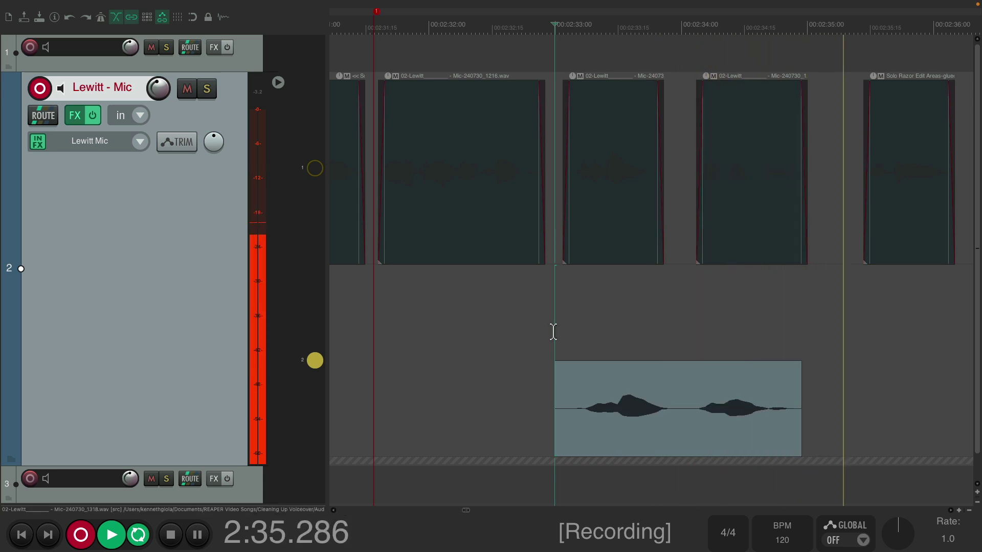
Stop recording and trim the lane-2 retake to one phrase, shifting it slightly earlier.
key("ctrl+r")
left_click_drag(554, 332, 695, 367)
left_click_drag(723, 335, 589, 332)
left_click_drag(788, 364, 670, 359)
Replace the flubbed lane-1 clip with the retake and play lane 1 from 2:31.560.
left_click(594, 174)
key("Delete")
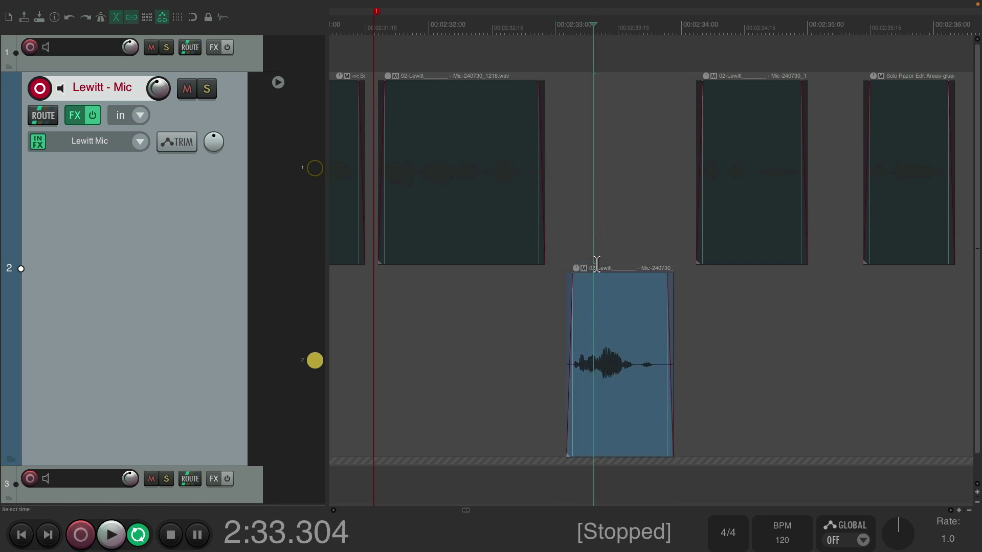
left_click_drag(603, 294, 596, 218)
left_click(315, 168)
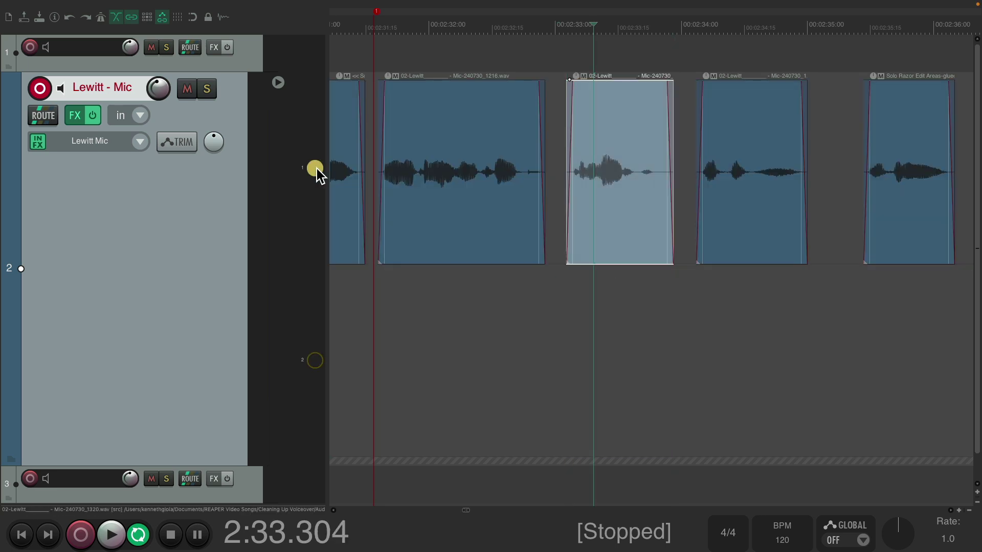
left_click(373, 170)
key("space")
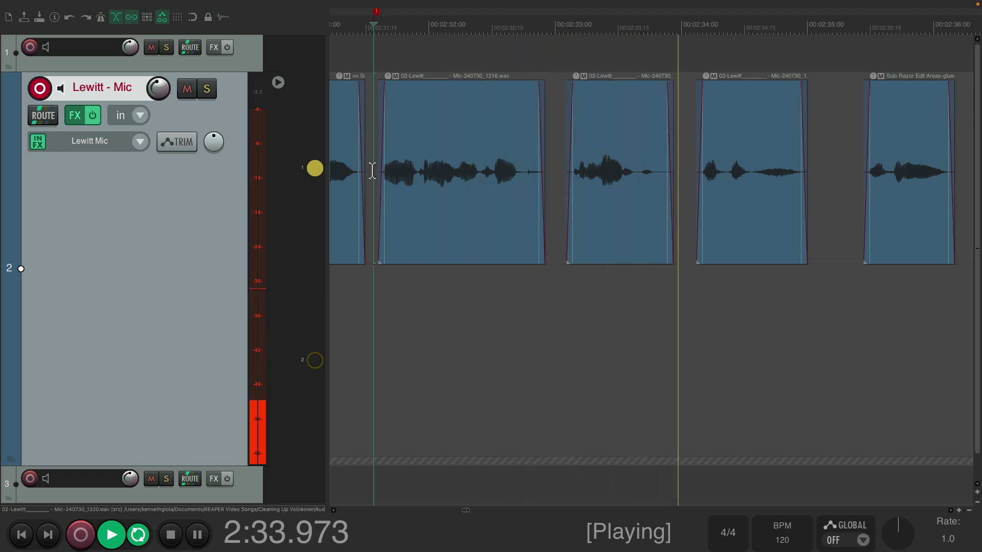
key("space")
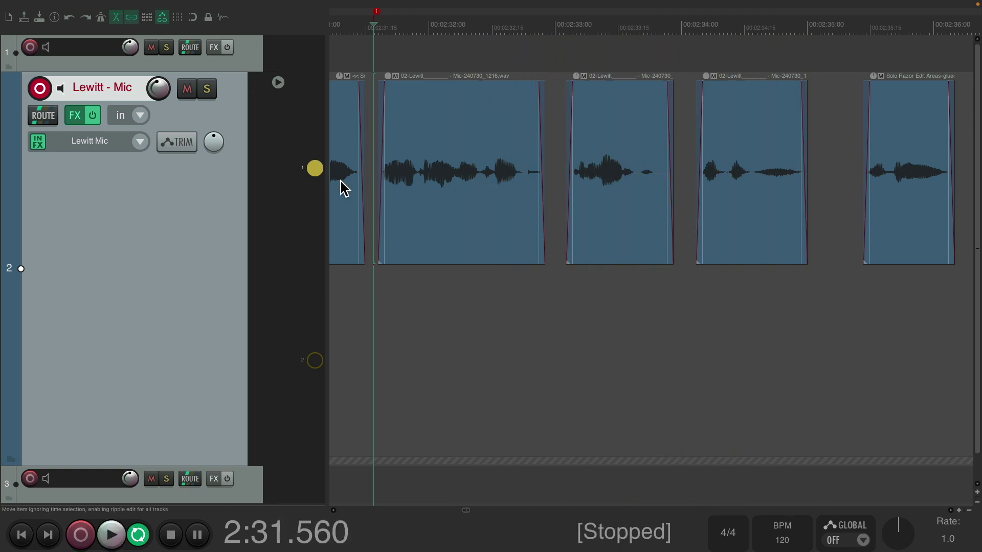
Delete lane 2 including its media items and turn off fixed item lanes on the Lewitt - Mic track.
right_click(312, 362)
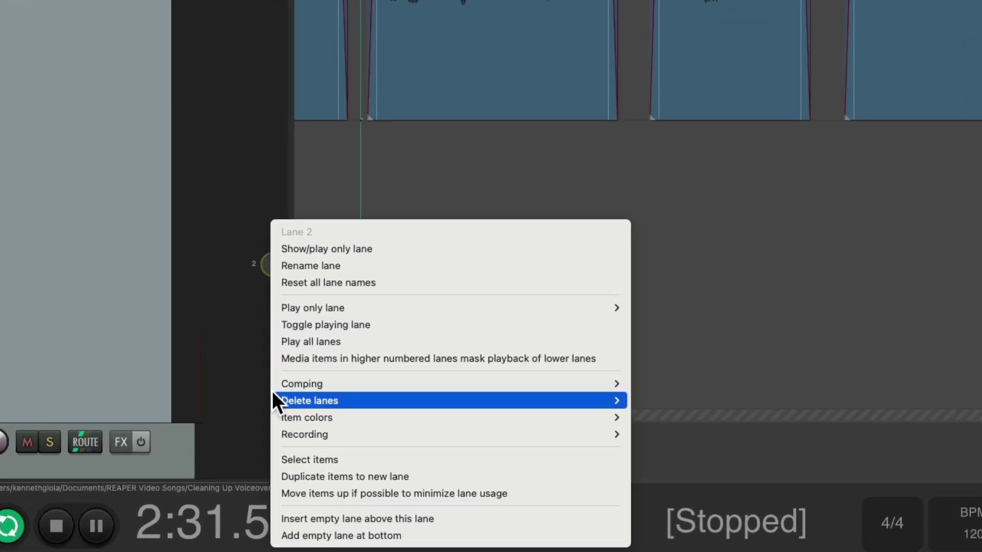
mouse_move(422, 450)
left_click(644, 401)
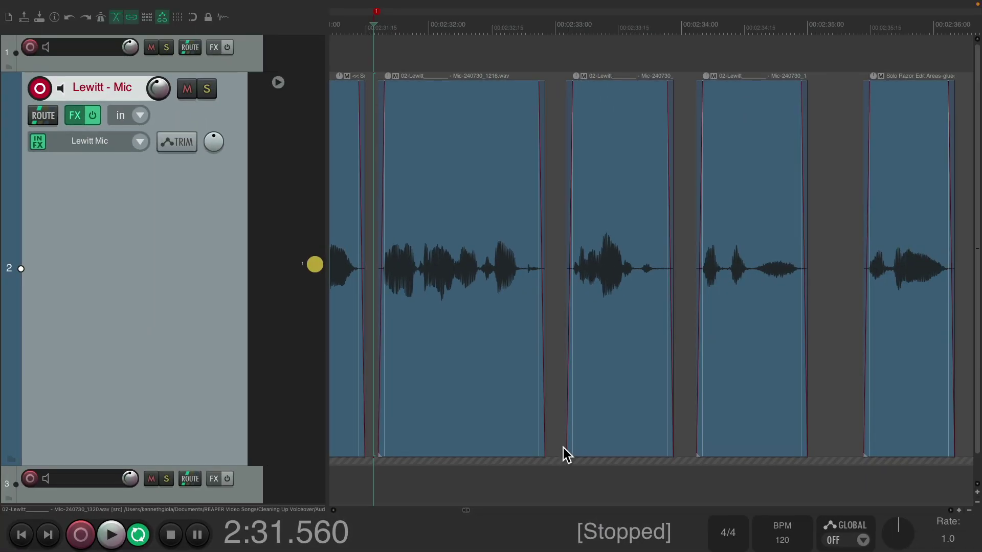
right_click(201, 237)
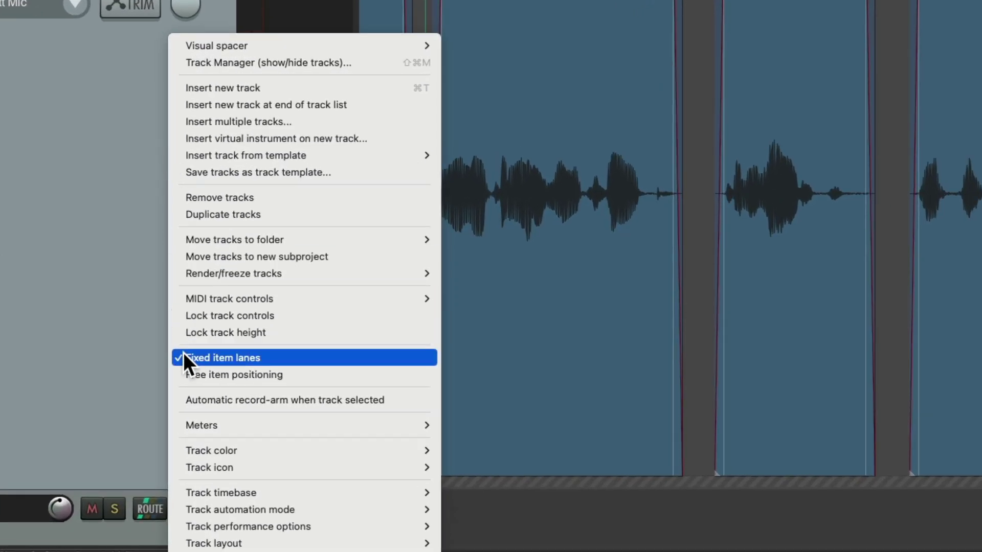
left_click(183, 358)
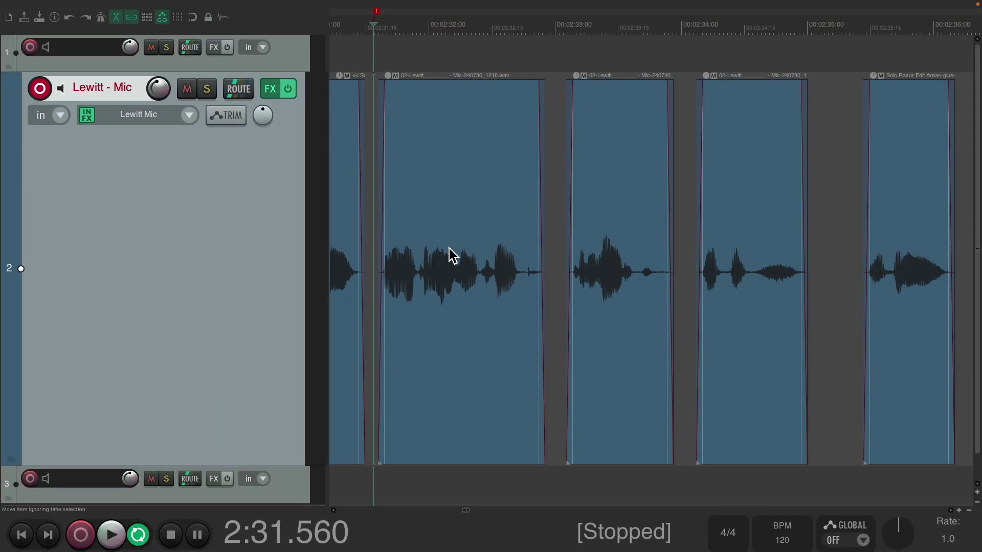
Play the edited narration, cancel an accidental fourth-clip move, and zoom out to the full project.
key("space")
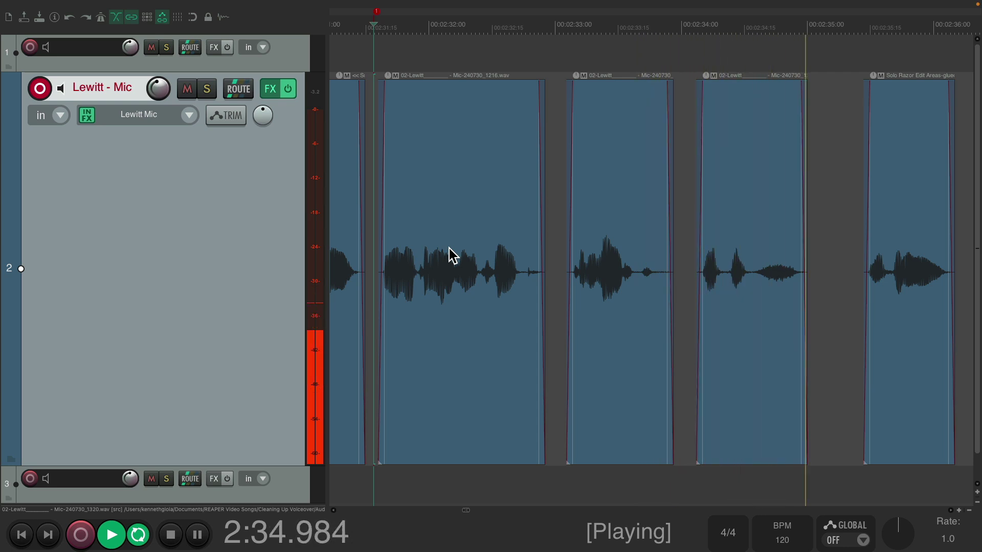
key("space")
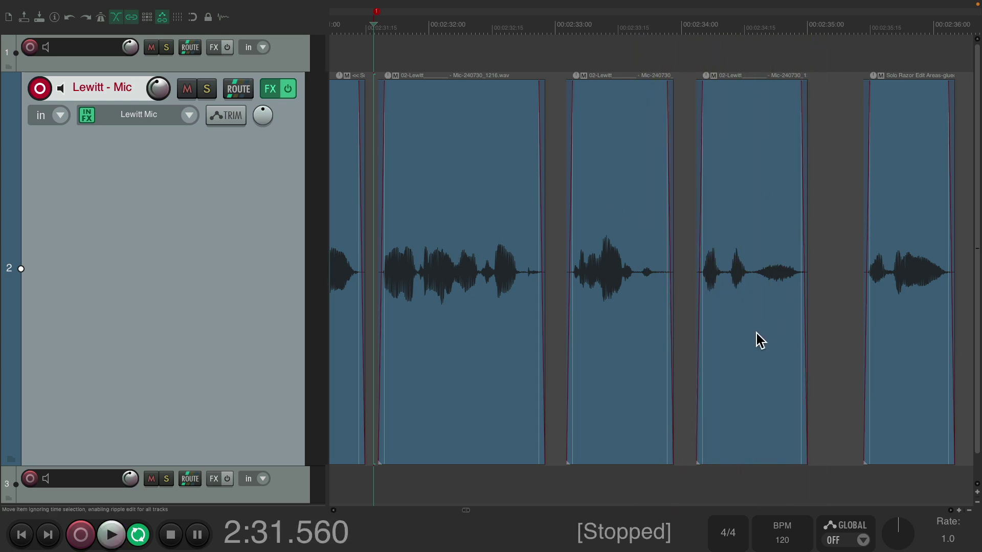
left_click_drag(756, 340, 813, 353)
right_click(812, 353)
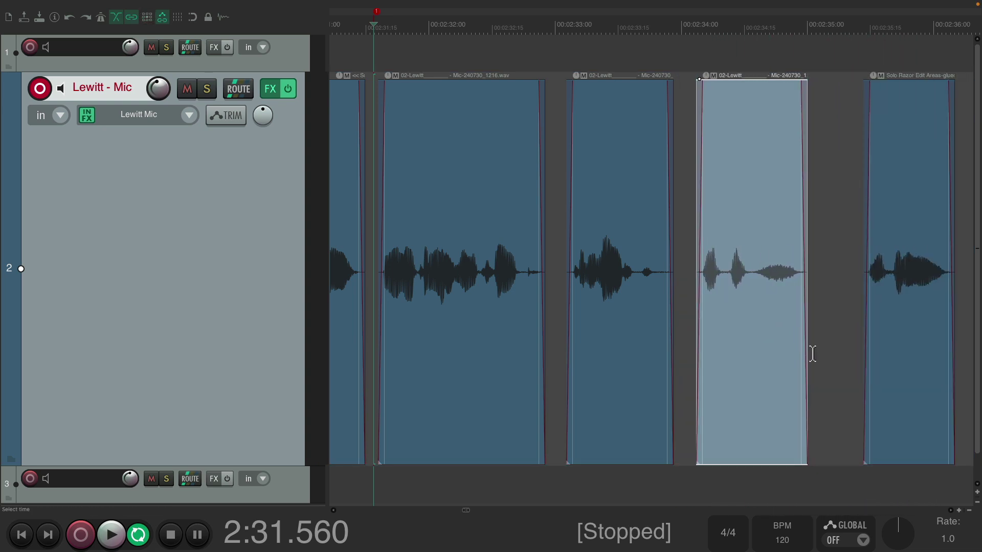
left_click(752, 183, "ctrl")
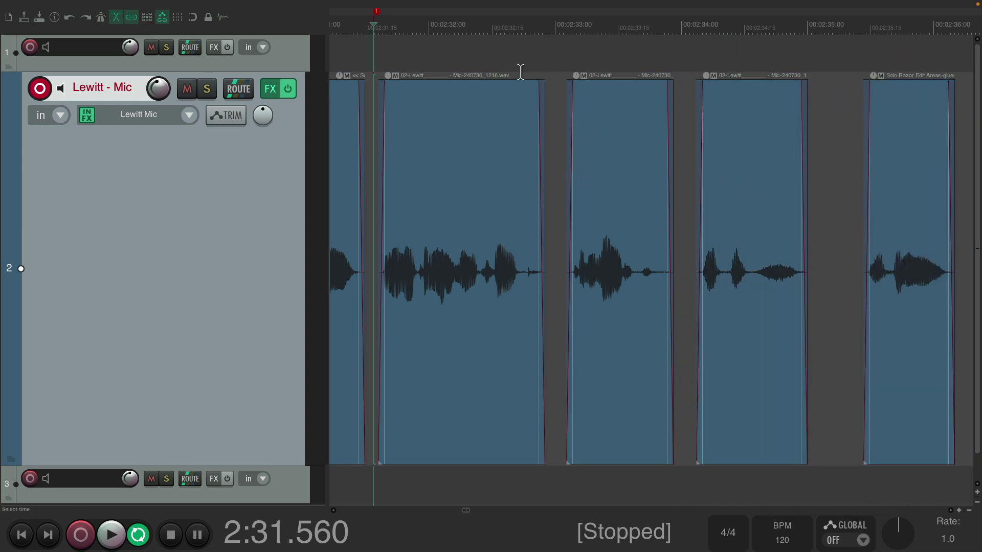
key("ctrl+Page_Down")
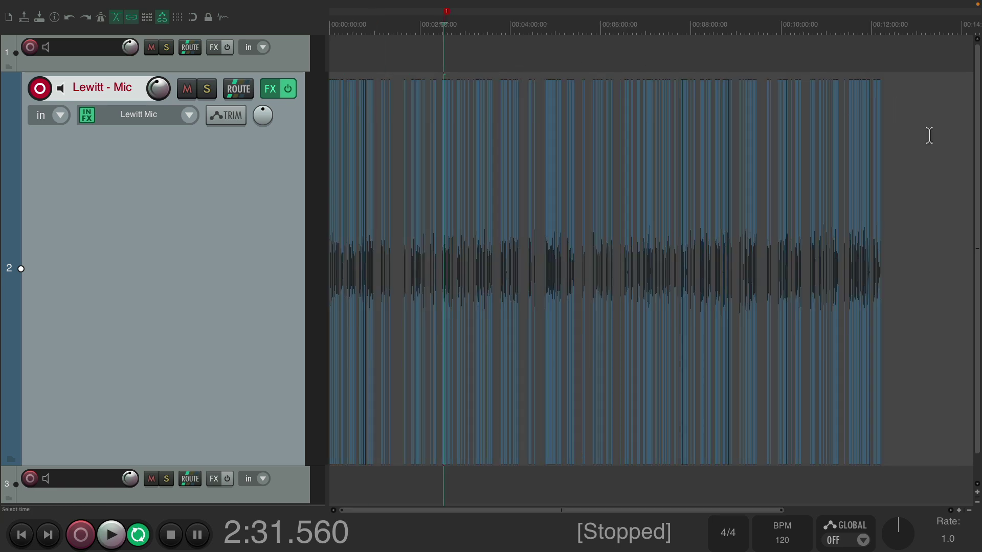
Zoom in around 2:31 and delete the third narration clip on the Lewitt Mic track.
key("ctrl+Page_Up")
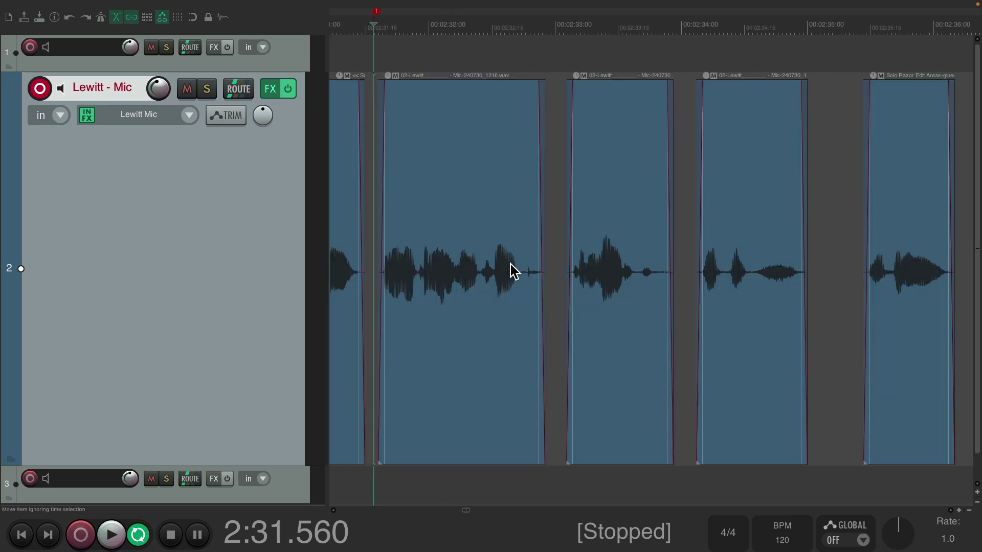
left_click(634, 174)
key("Delete")
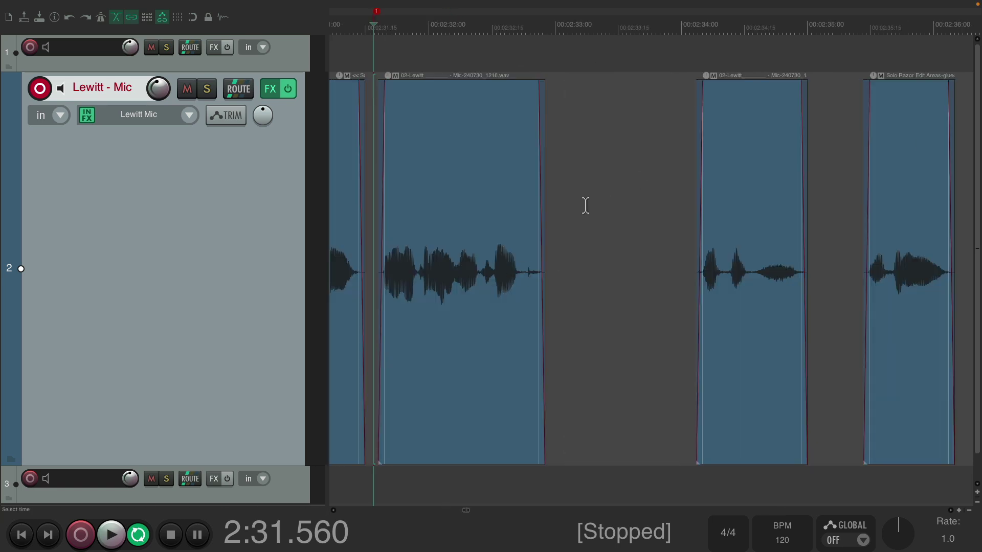
Record a replacement line starting at 2:33.044, then undo it to leave the gap empty.
left_click(560, 207)
key("ctrl+r")
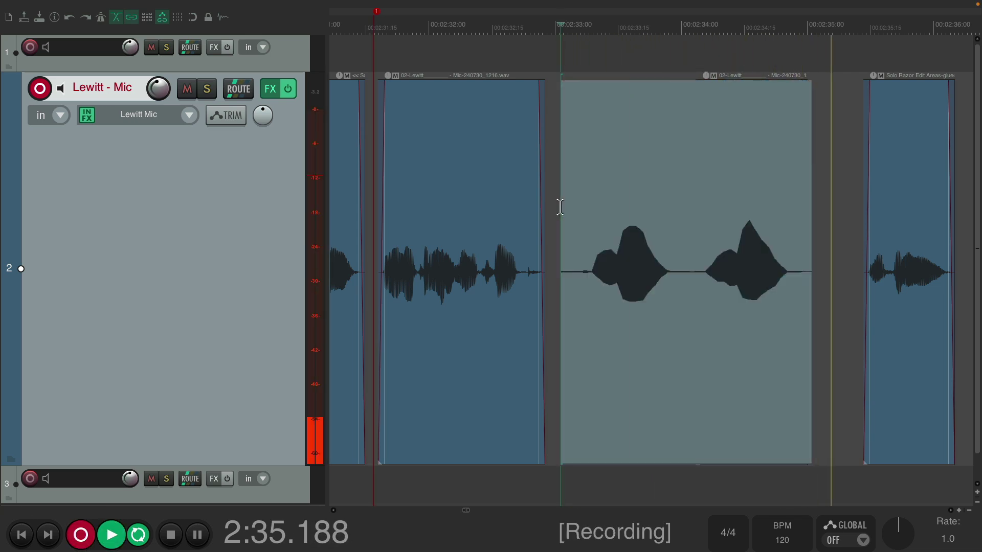
key("space")
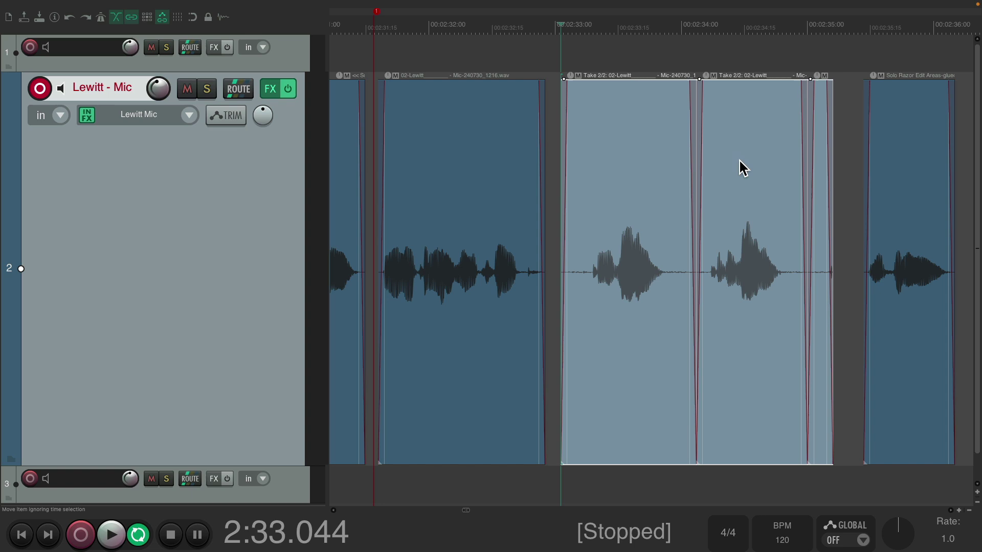
key("ctrl+z")
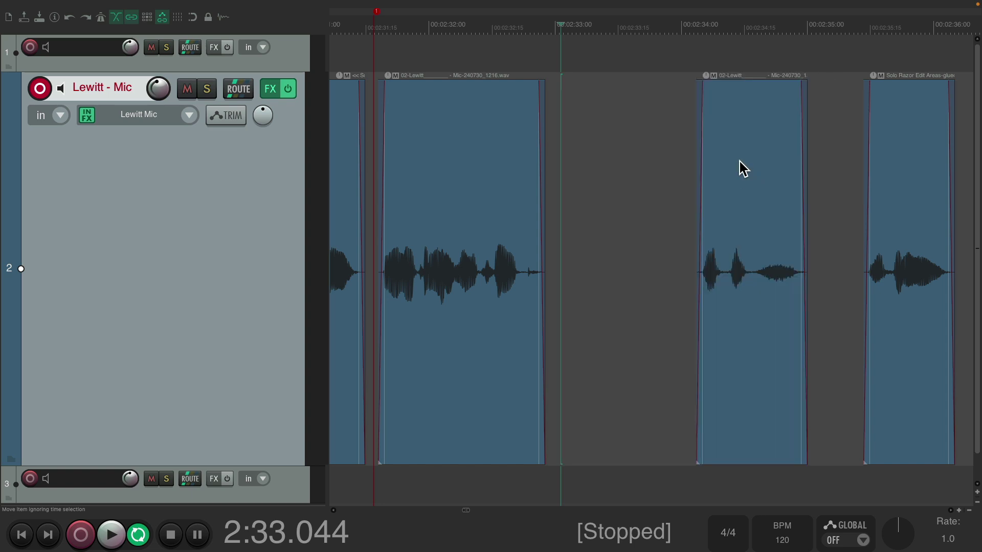